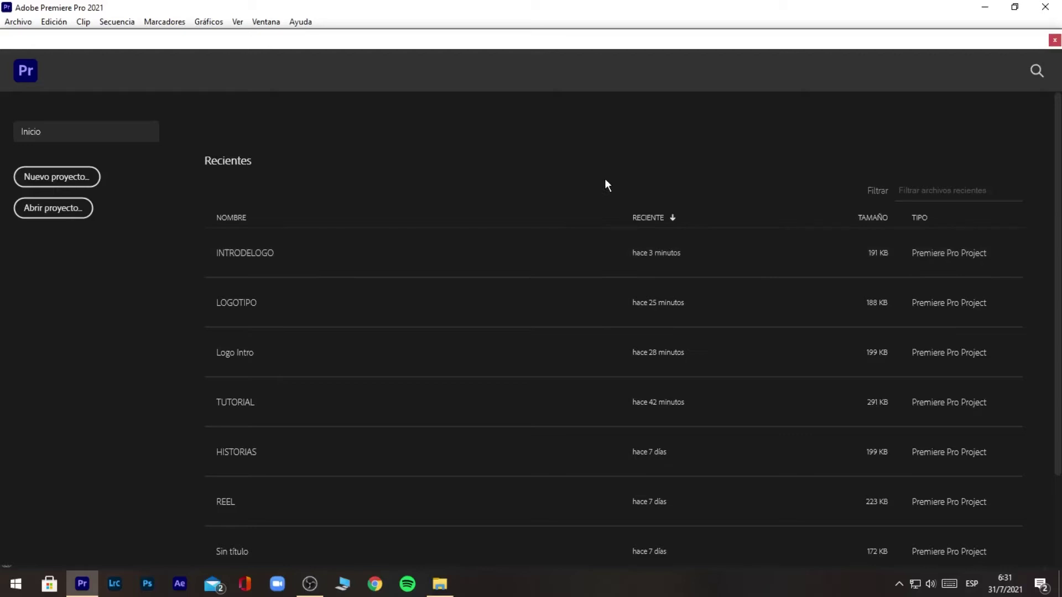
# Step: Choose Nuevo proyecto on the Home screen
pyautogui.click(55, 177)
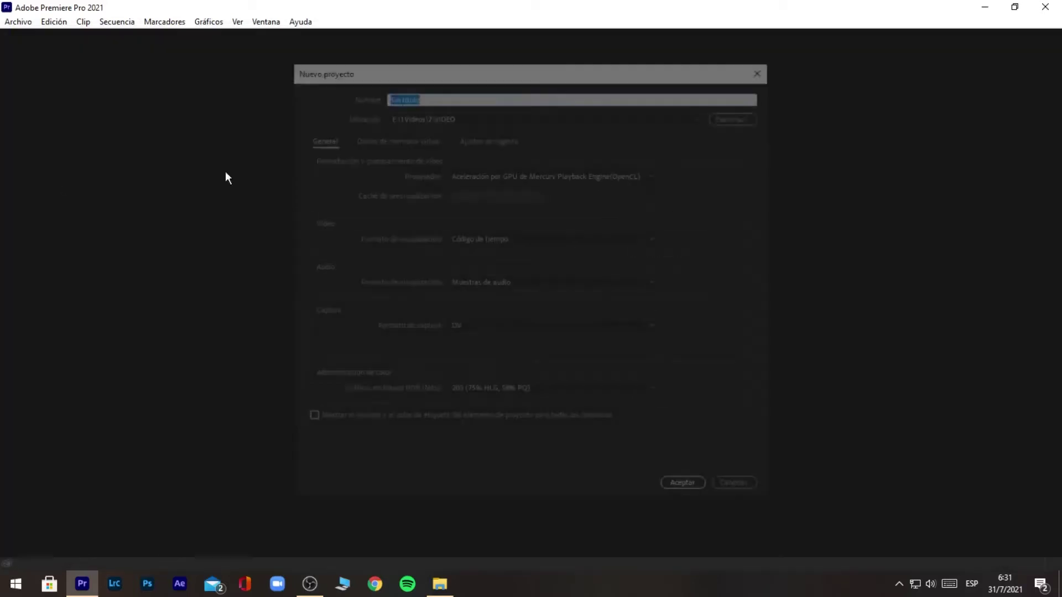
# Step: Name the new project LOGOOK and create it
pyautogui.write('LOGOOK')
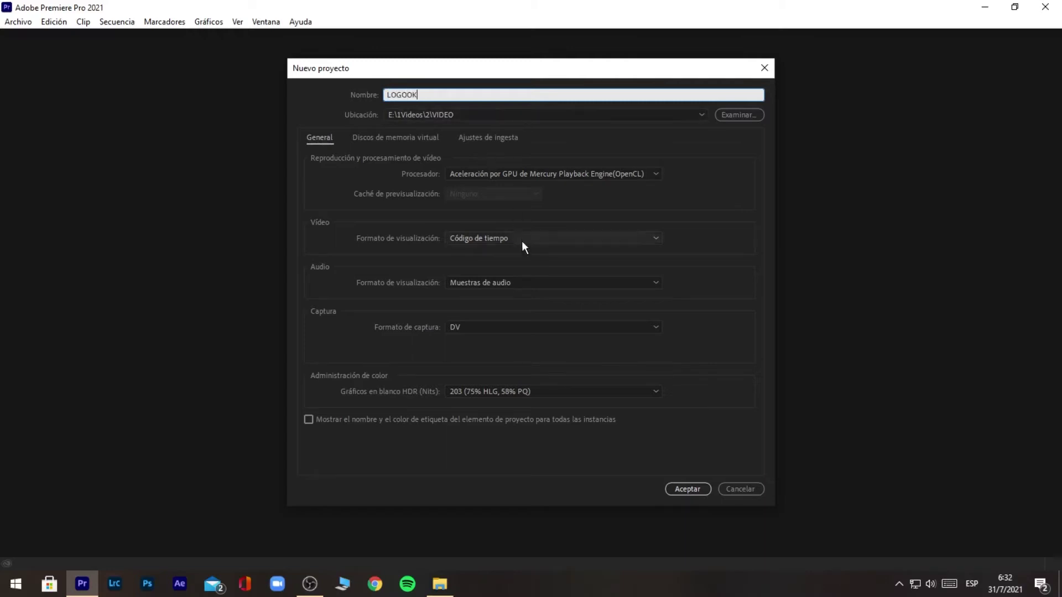
pyautogui.click(407, 137)
pyautogui.click(475, 137)
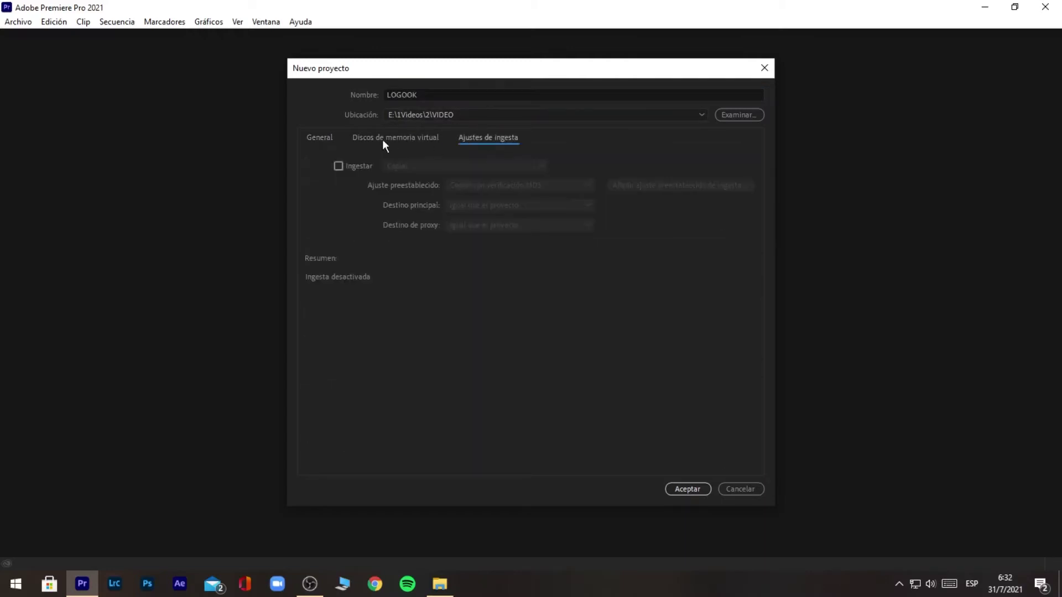
pyautogui.click(320, 137)
pyautogui.click(694, 487)
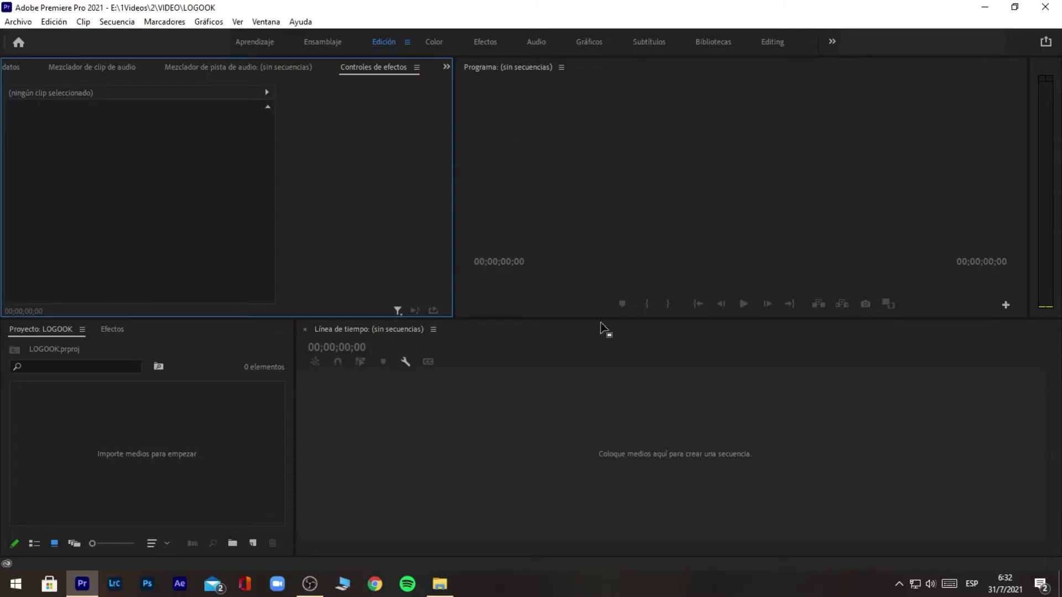
# Step: Create a pure white Color mate named BLANCO
pyautogui.click(254, 541)
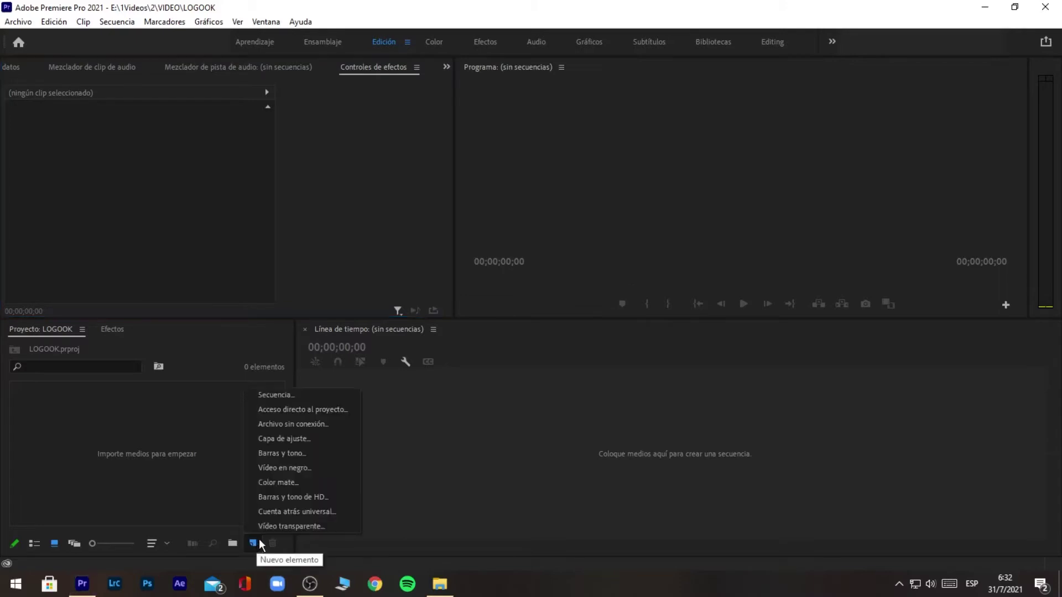
pyautogui.click(304, 482)
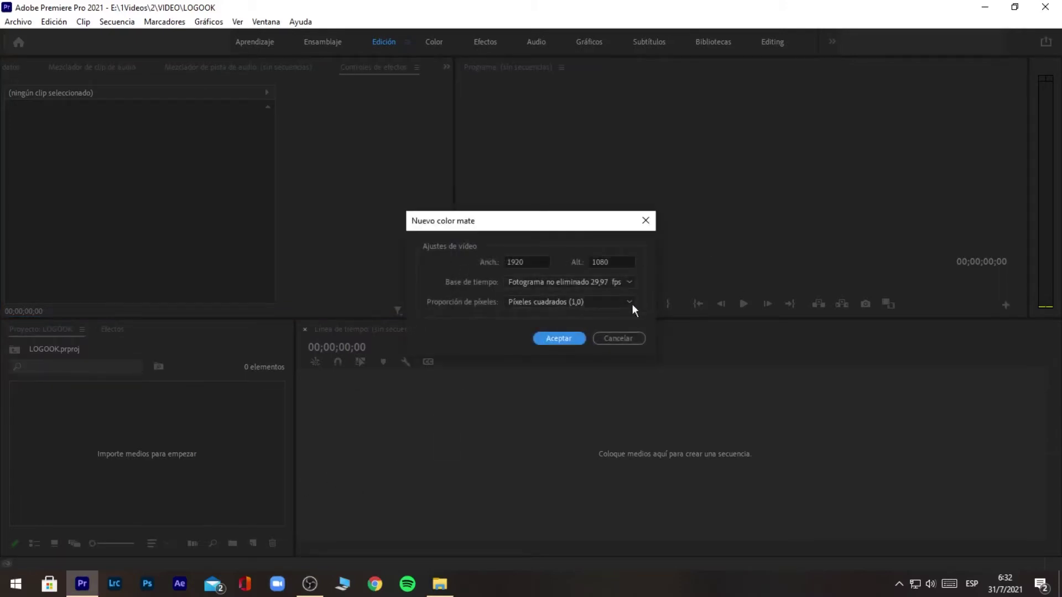
pyautogui.click(564, 338)
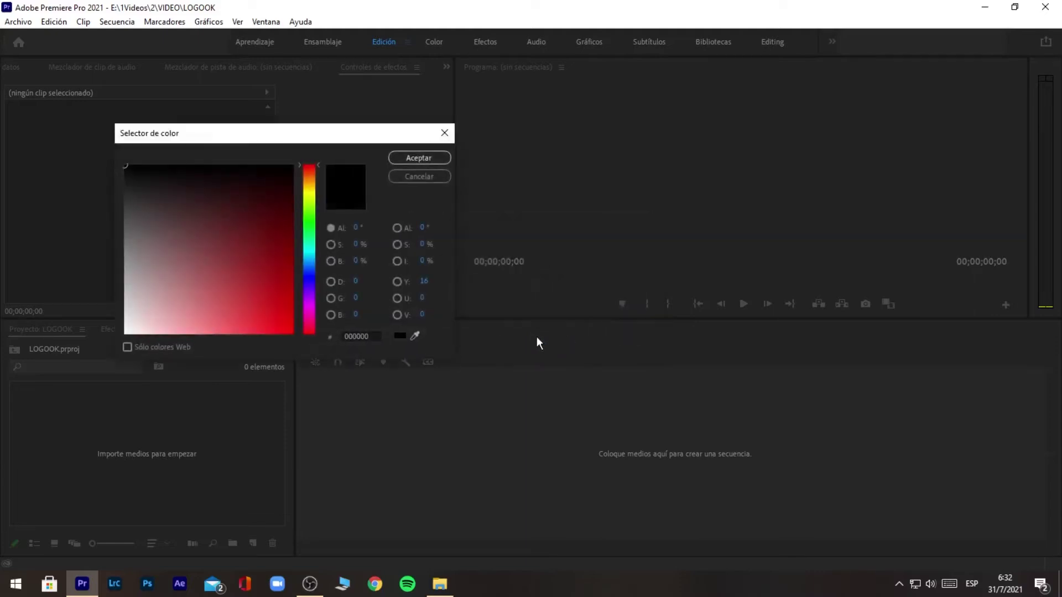
pyautogui.moveTo(259, 227); pyautogui.dragTo(88, 351)
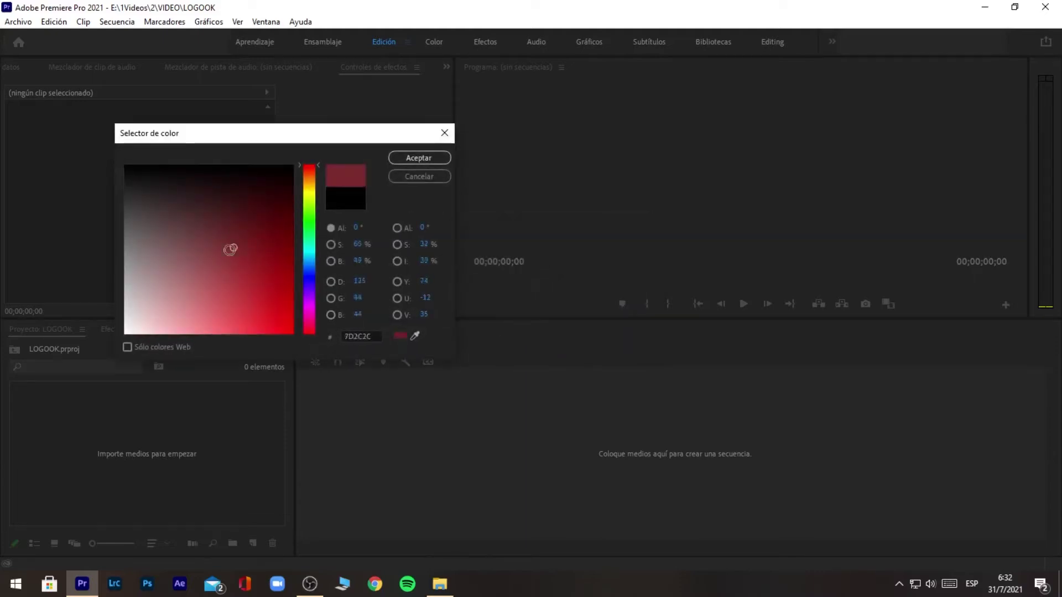
pyautogui.click(437, 159)
pyautogui.write('BLANCO')
pyautogui.press('Return')
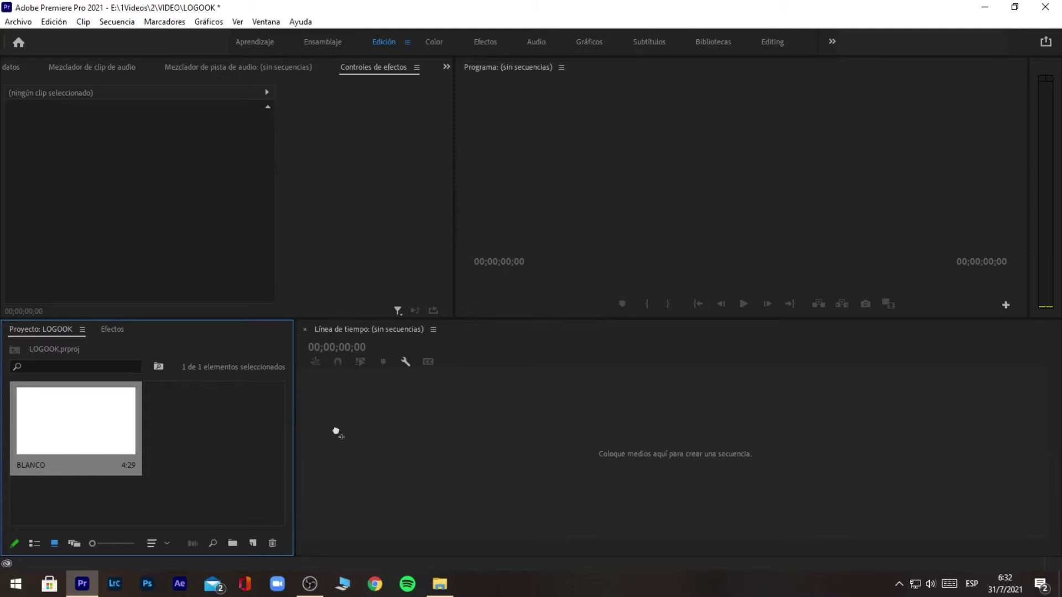
# Step: Build a BLANCO sequence from the matte and widen the timeline area
pyautogui.moveTo(461, 453); pyautogui.dragTo(473, 453)
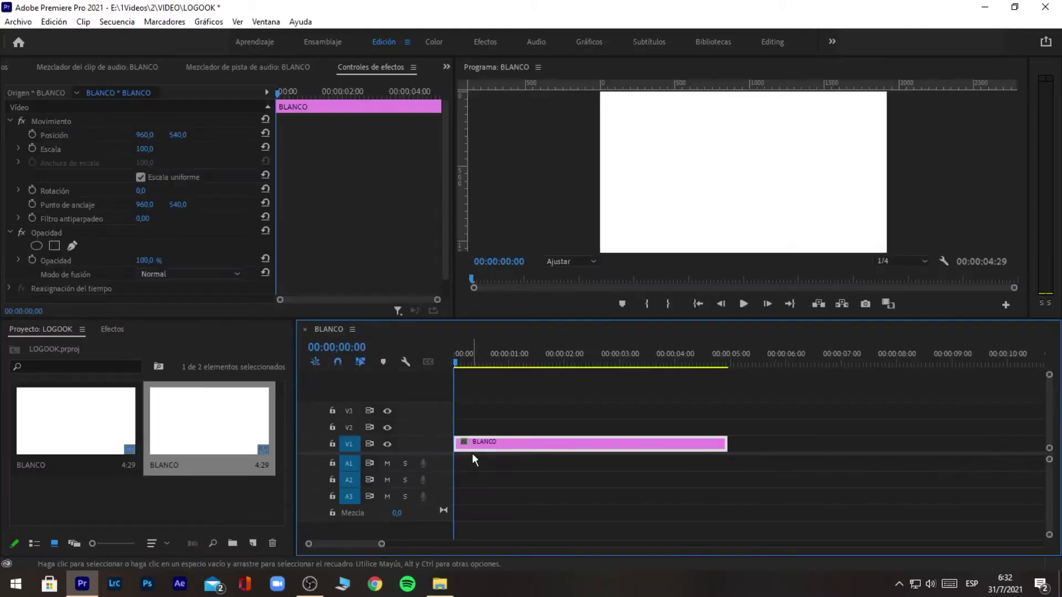
pyautogui.moveTo(293, 426); pyautogui.dragTo(276, 427)
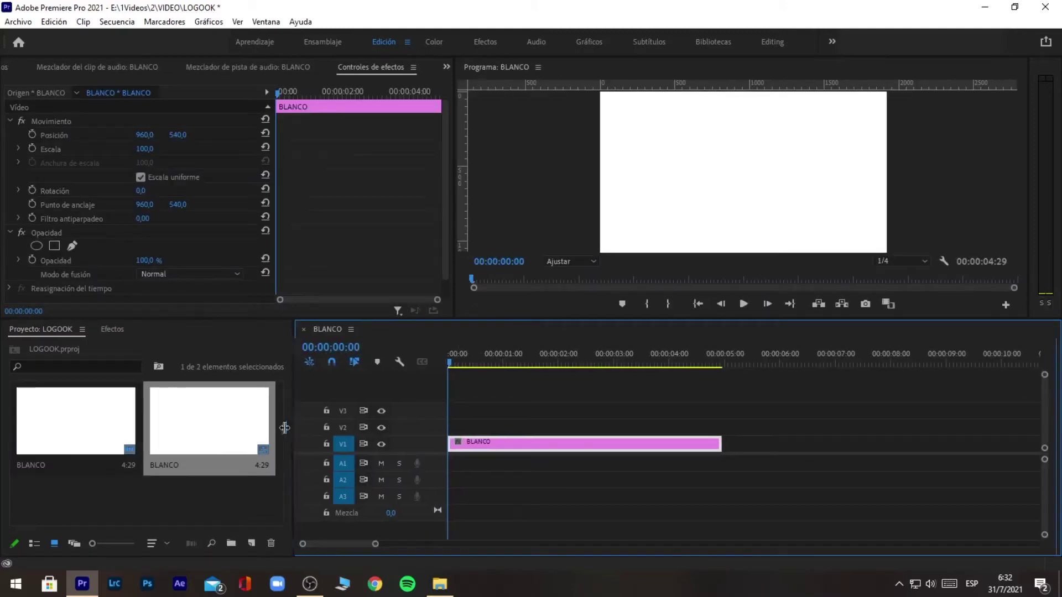
pyautogui.click(441, 584)
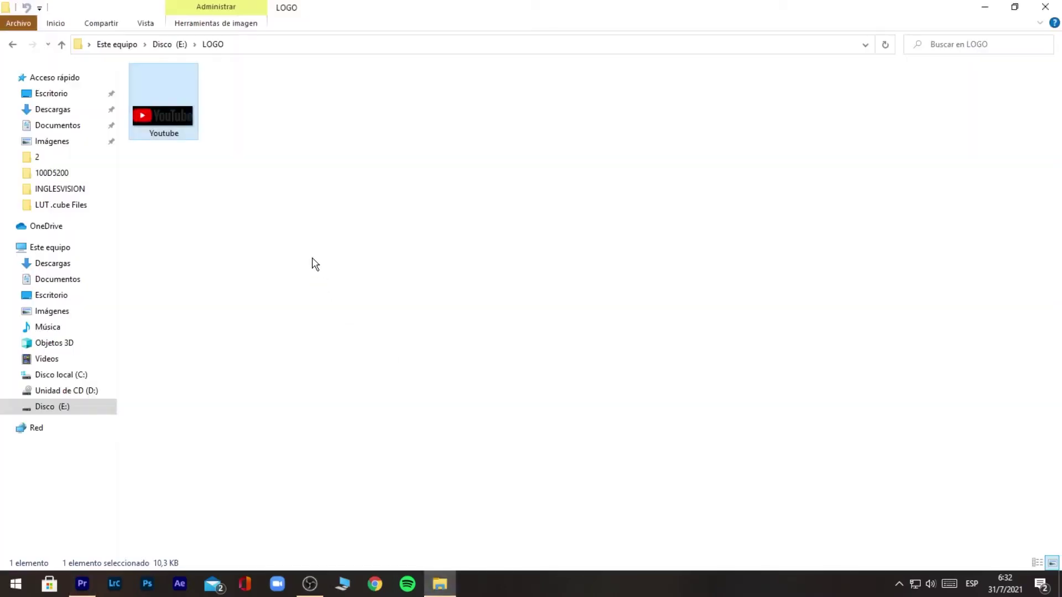
# Step: Import Youtube.png from the LOGO folder and make a Youtube sequence from it
pyautogui.moveTo(167, 111)
pyautogui.mouseDown()
pyautogui.moveTo(74, 587)
pyautogui.moveTo(121, 493)
pyautogui.mouseUp()
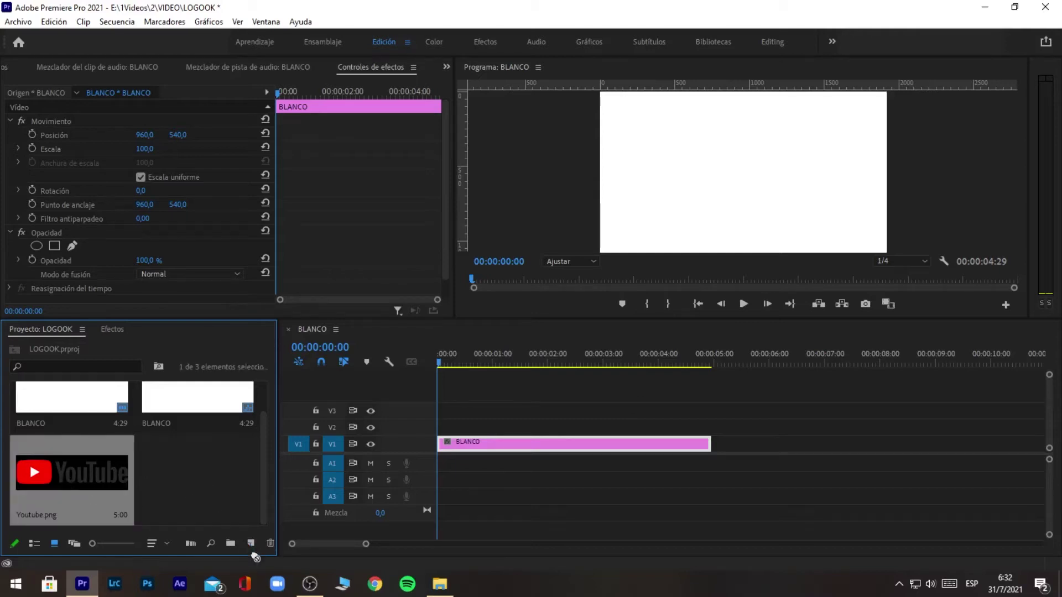
pyautogui.moveTo(72, 476); pyautogui.dragTo(252, 544)
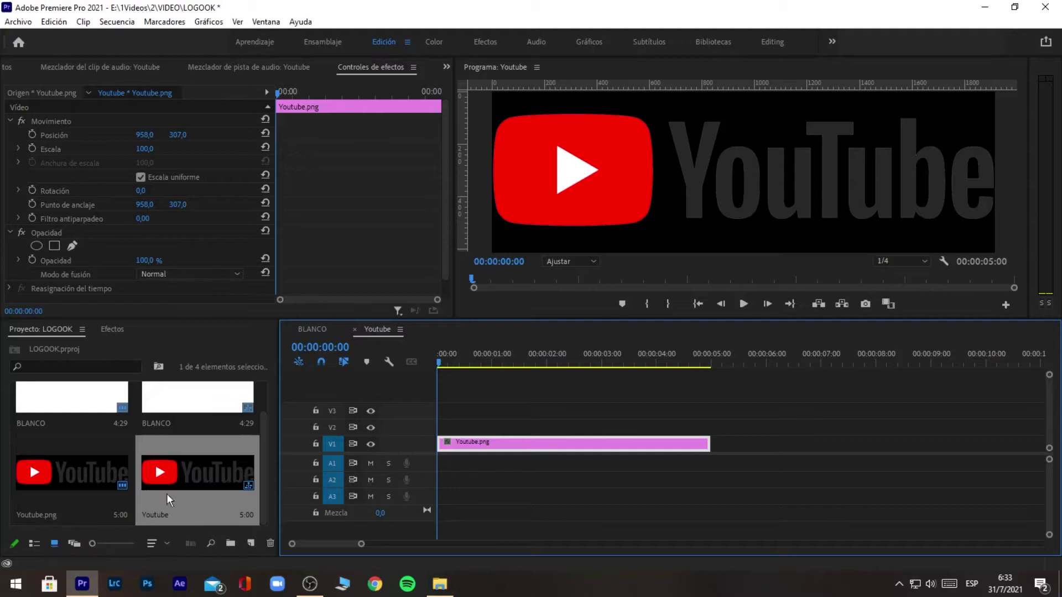
# Step: Change the Youtube sequence's vertical frame size to 1200 in Ajustes de secuencia, discarding previews
pyautogui.rightClick(209, 464)
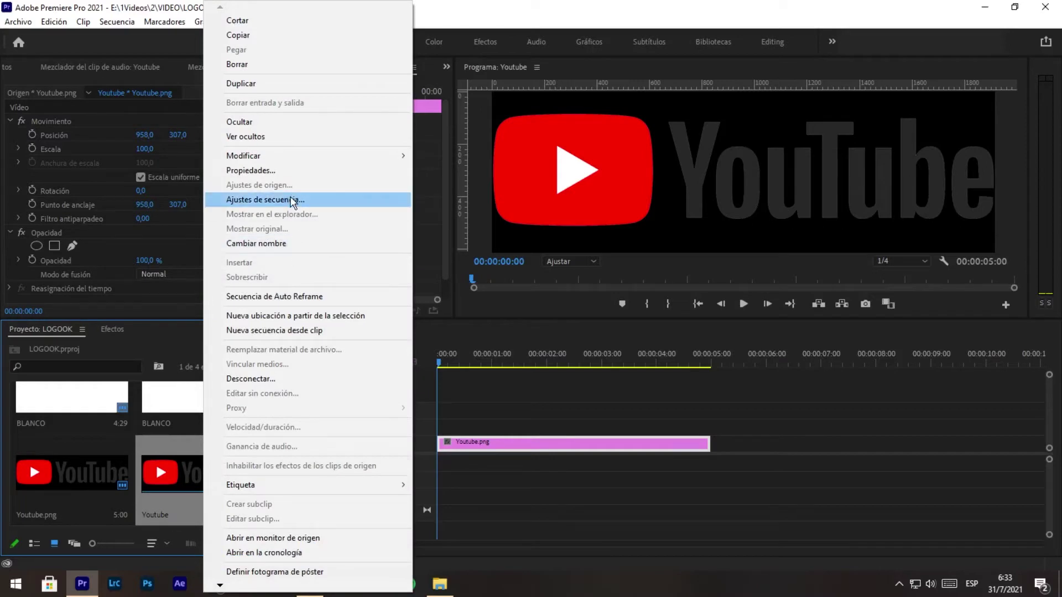
pyautogui.click(293, 200)
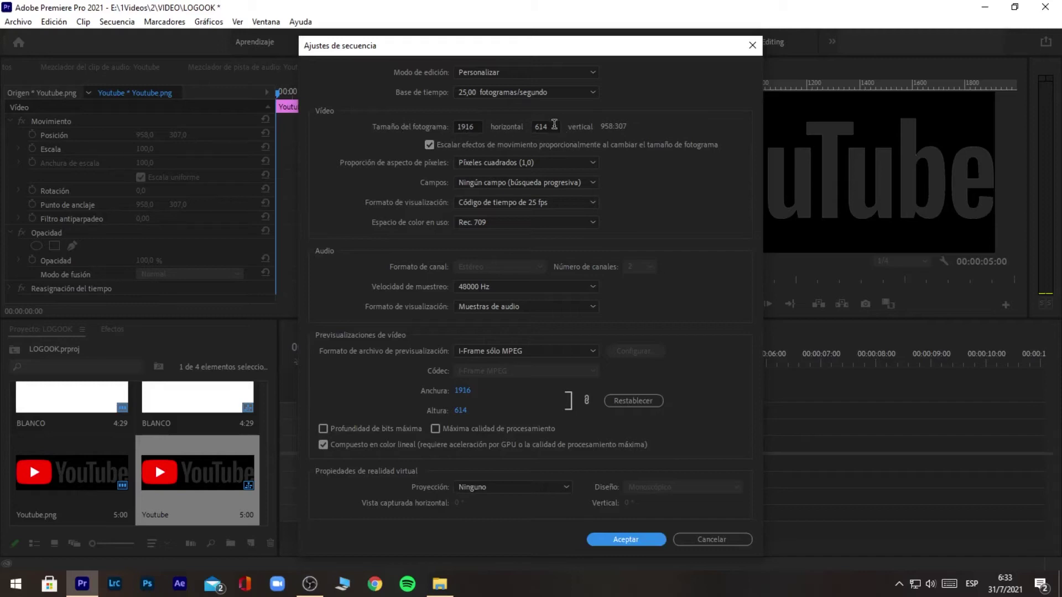
pyautogui.click(544, 127)
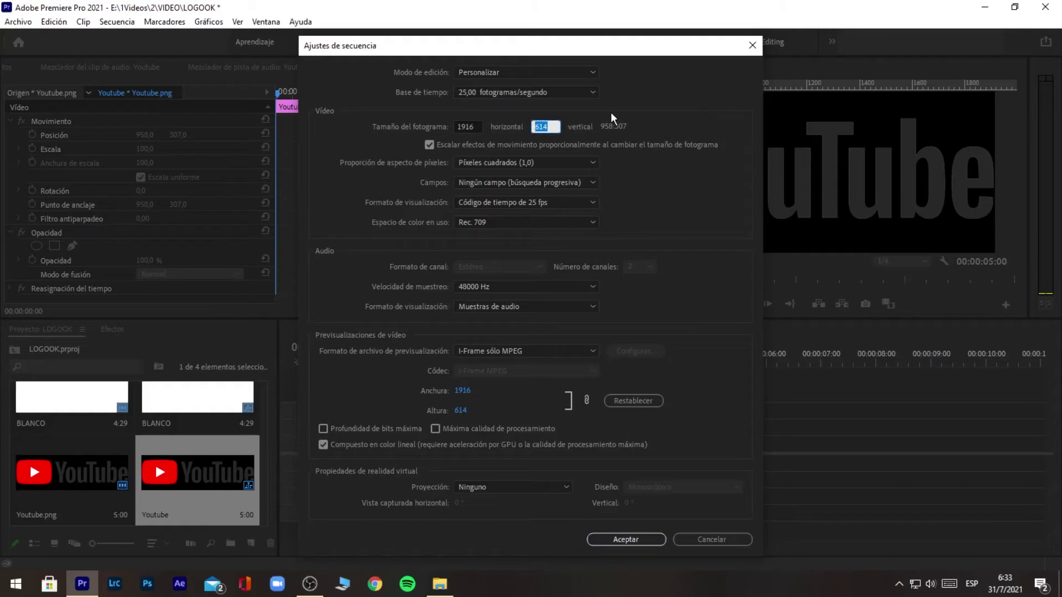
pyautogui.write('1200')
pyautogui.click(634, 541)
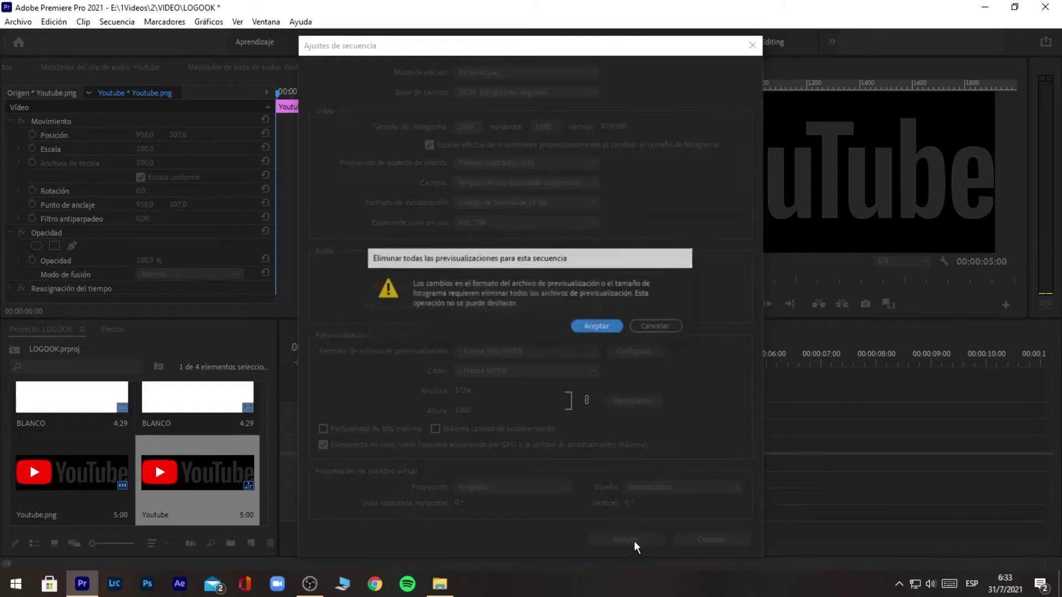
pyautogui.click(598, 325)
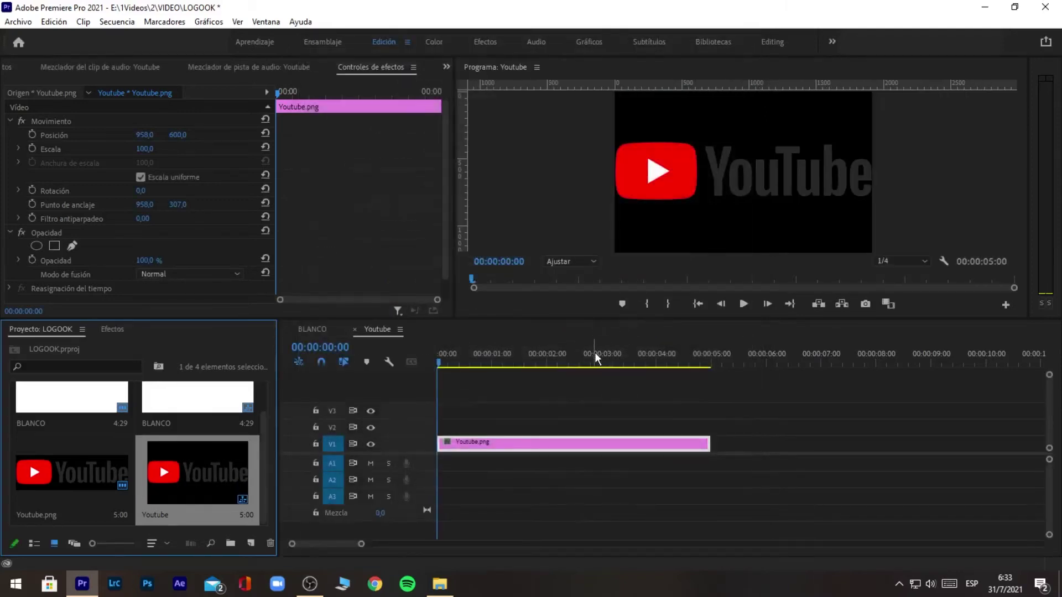
# Step: Raise the logo, duplicate it onto V2, and move the copy down to Y 765
pyautogui.click(486, 442)
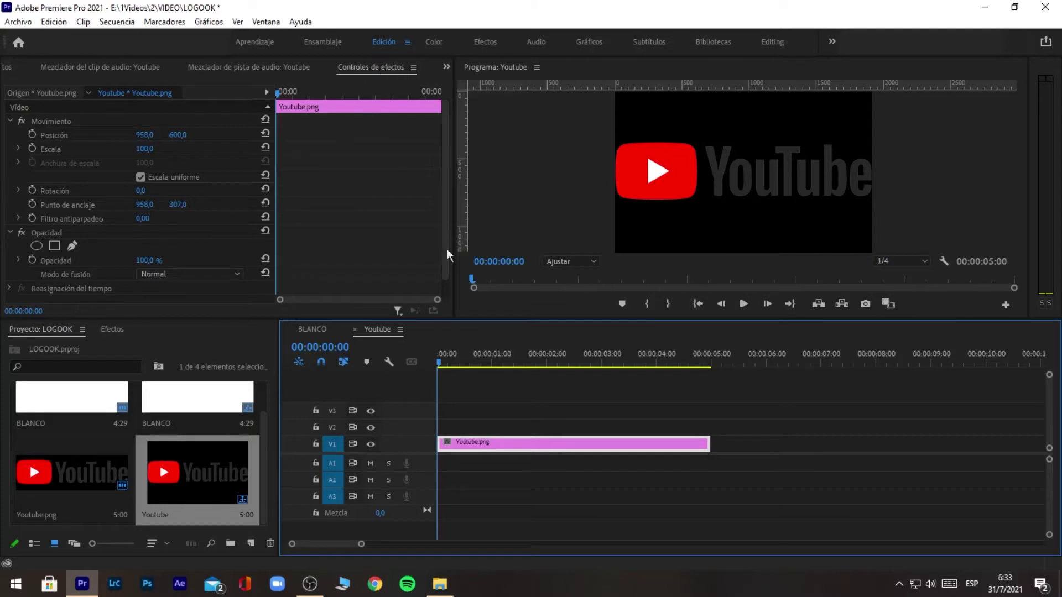
pyautogui.moveTo(180, 137); pyautogui.dragTo(100, 137)
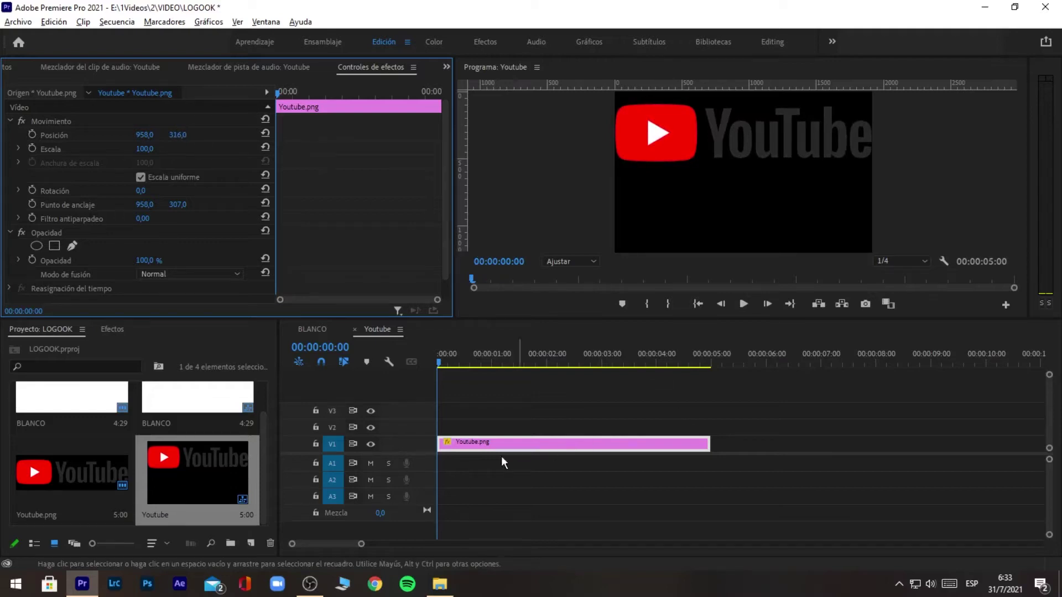
pyautogui.moveTo(465, 446); pyautogui.dragTo(459, 424)
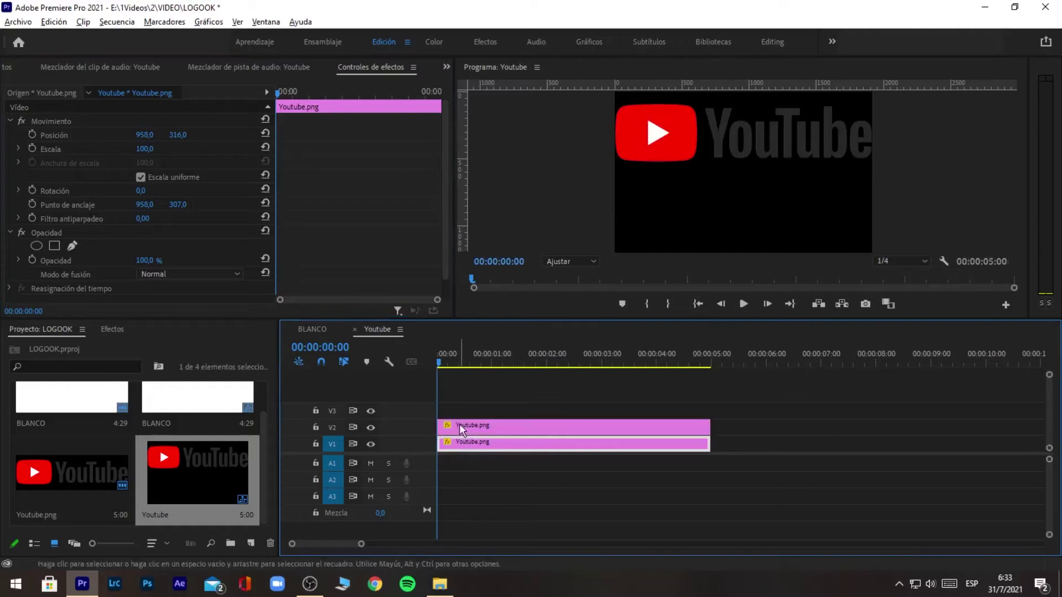
pyautogui.click(488, 429)
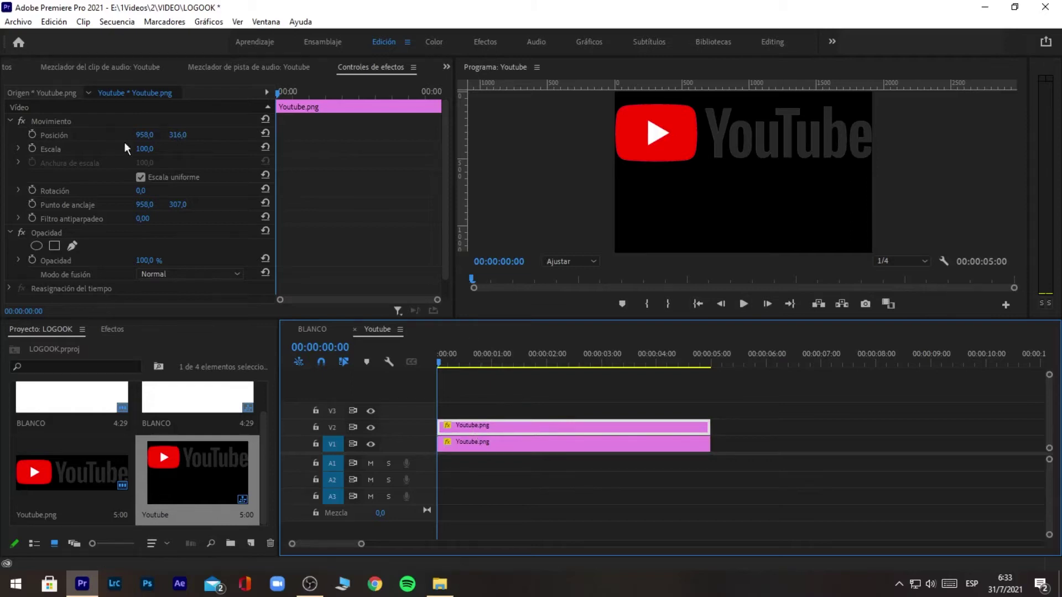
pyautogui.moveTo(178, 134)
pyautogui.mouseDown()
pyautogui.moveTo(310, 134)
pyautogui.moveTo(294, 134)
pyautogui.mouseUp()
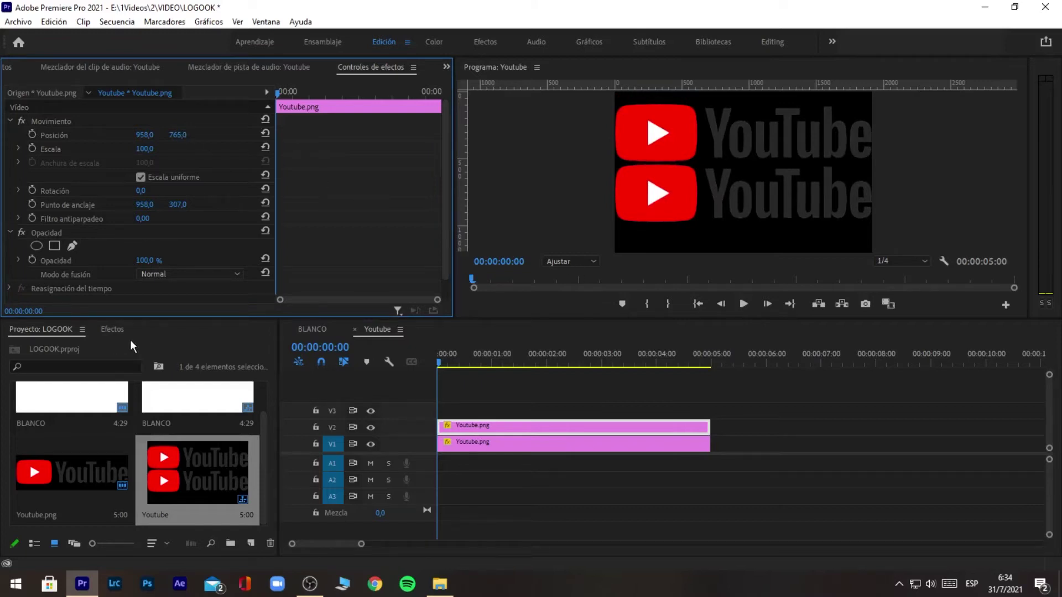
pyautogui.click(113, 330)
# Step: Flip the V2 logo copy upside down with the Volteado effect
pyautogui.click(107, 346)
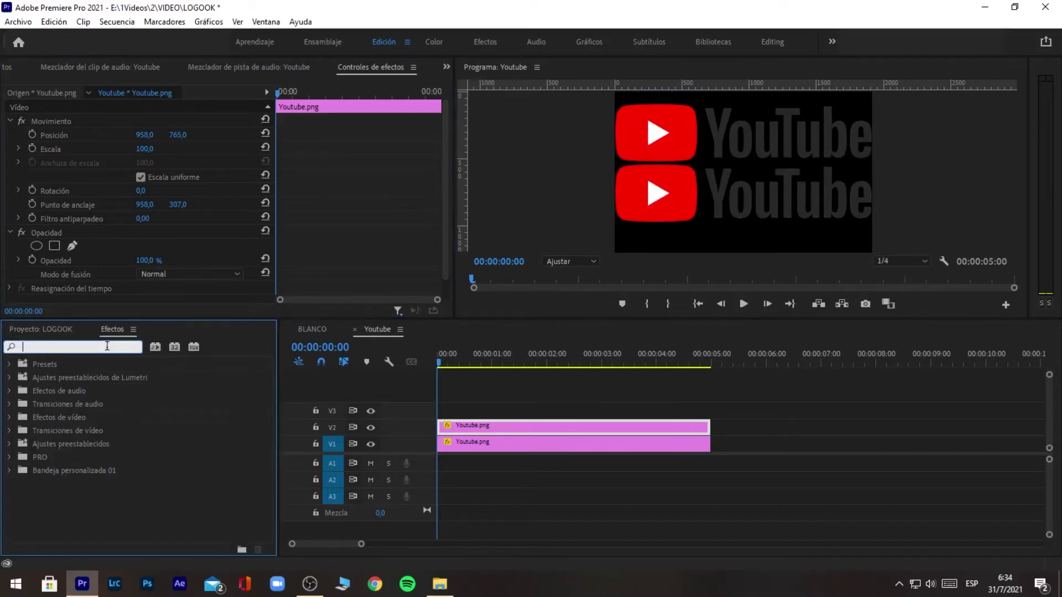
pyautogui.write('volteado')
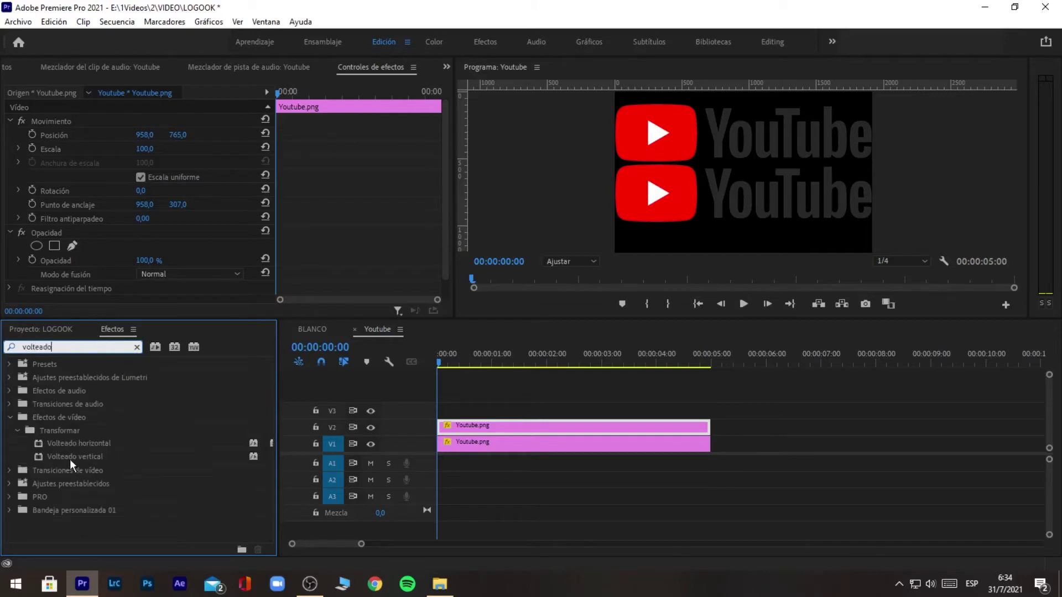
pyautogui.moveTo(64, 456); pyautogui.dragTo(495, 423)
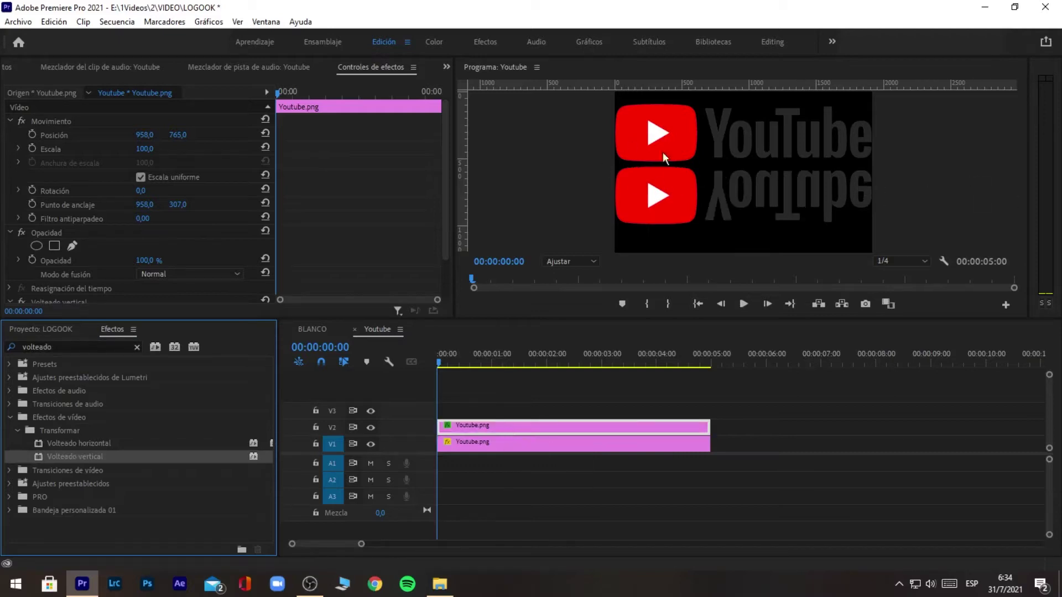
# Step: Apply Recortar to the copy, cropping 72% from the bottom with edge feather 269
pyautogui.click(137, 347)
pyautogui.write('recortar')
pyautogui.moveTo(55, 443); pyautogui.dragTo(495, 432)
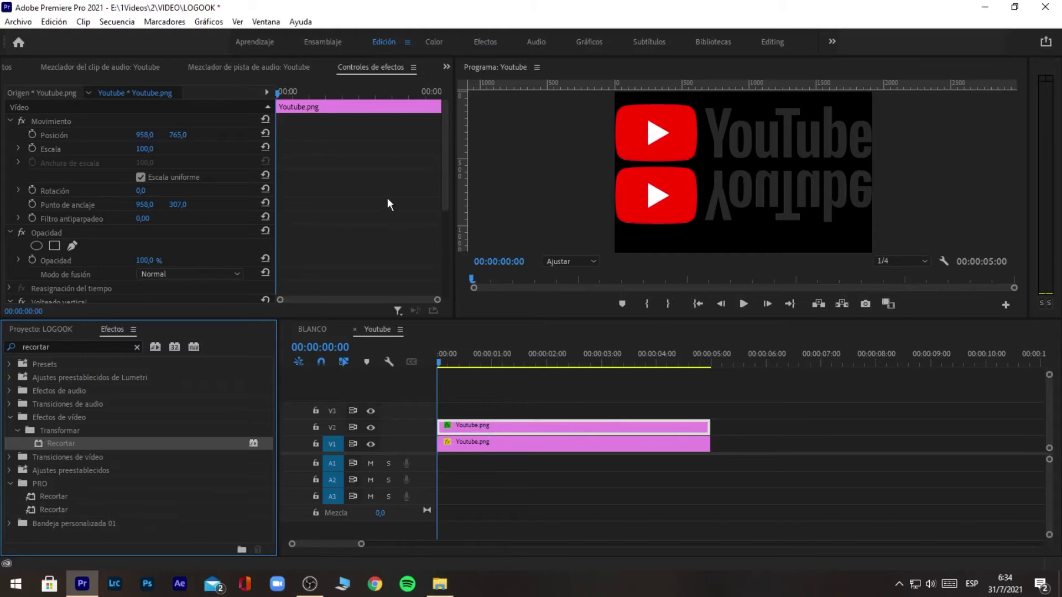
pyautogui.click(497, 427)
pyautogui.moveTo(444, 187)
pyautogui.mouseDown()
pyautogui.moveTo(444, 264)
pyautogui.moveTo(415, 277)
pyautogui.mouseUp()
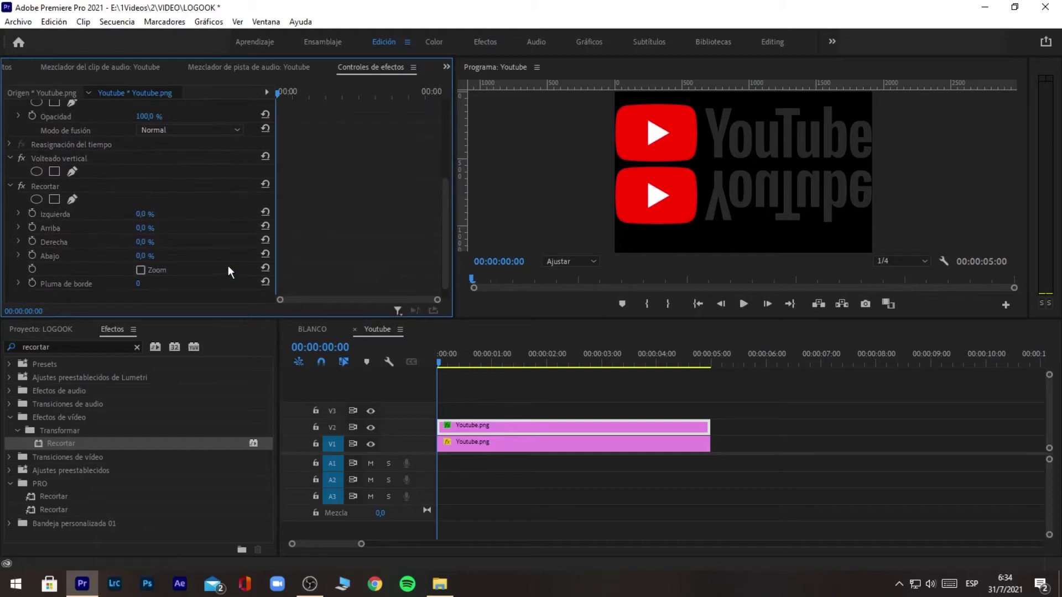
pyautogui.moveTo(144, 259); pyautogui.dragTo(184, 258)
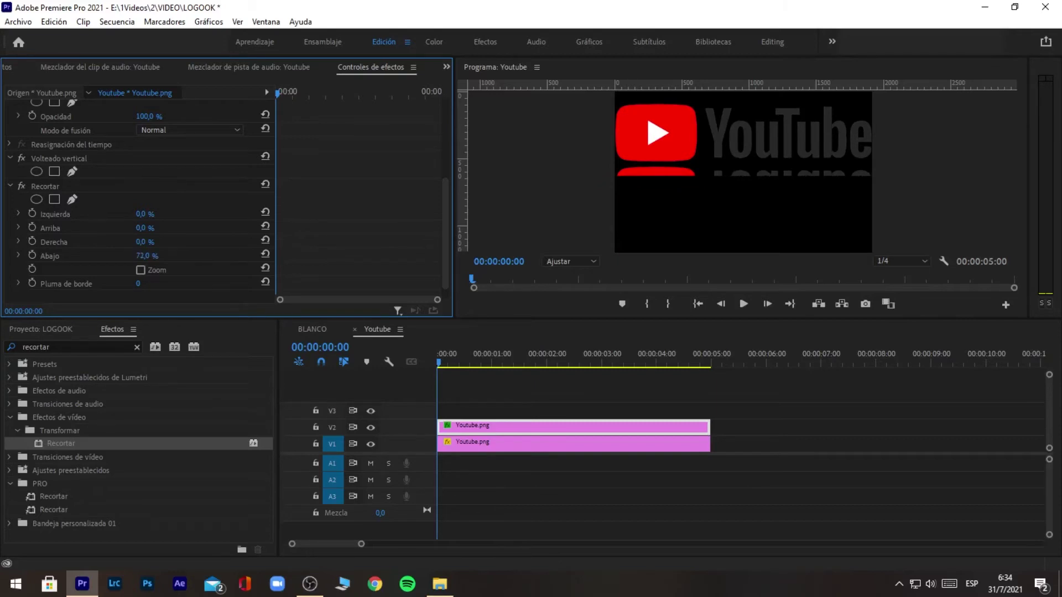
pyautogui.moveTo(139, 284); pyautogui.dragTo(275, 284)
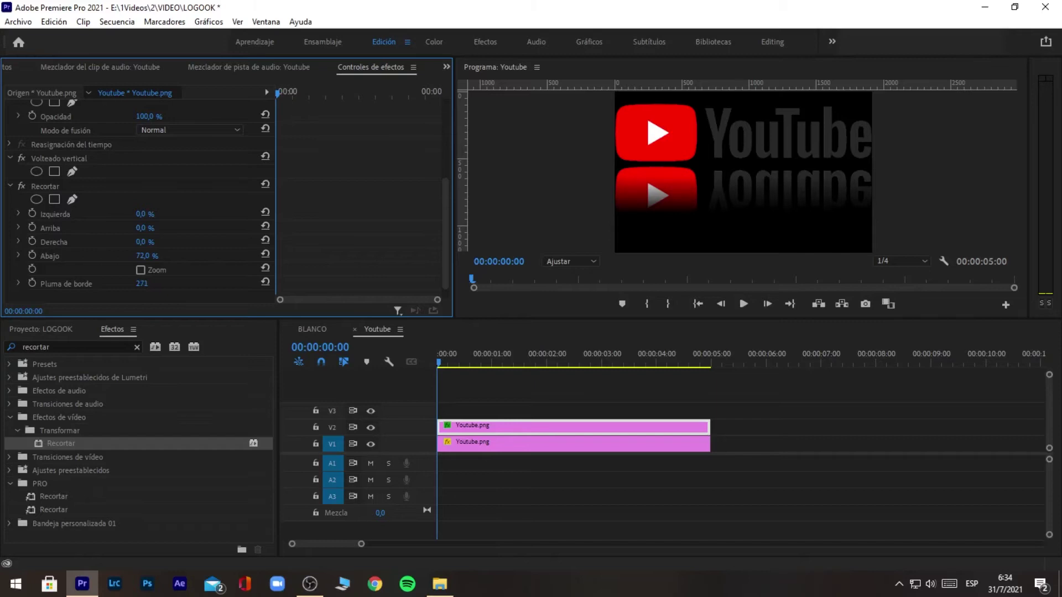
pyautogui.moveTo(155, 285); pyautogui.dragTo(153, 285)
pyautogui.click(317, 328)
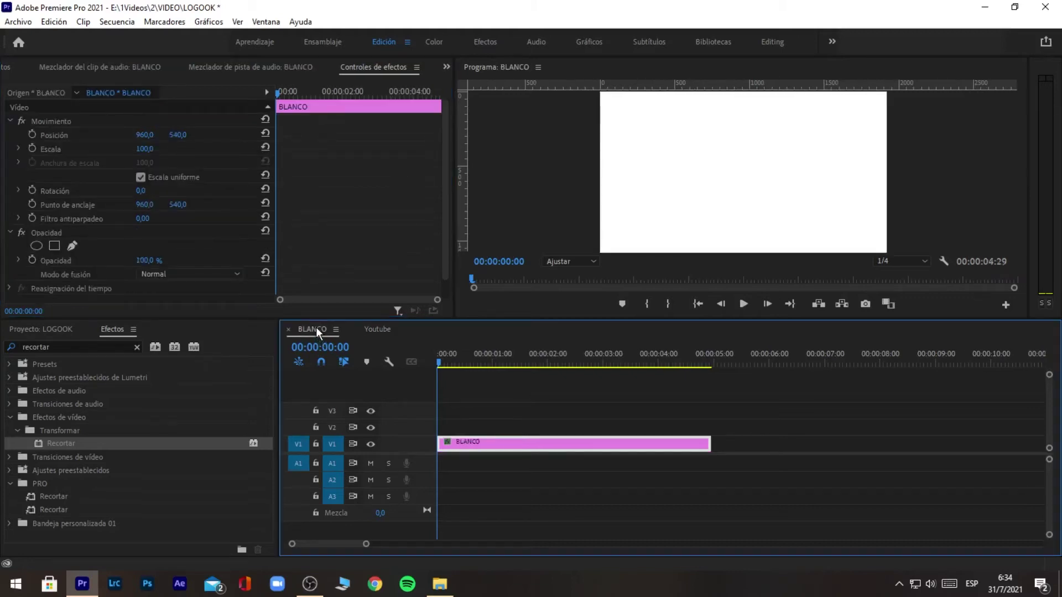
# Step: Place the Youtube sequence on V2 over BLANCO at Escala 43 and Posición Y 573
pyautogui.click(54, 330)
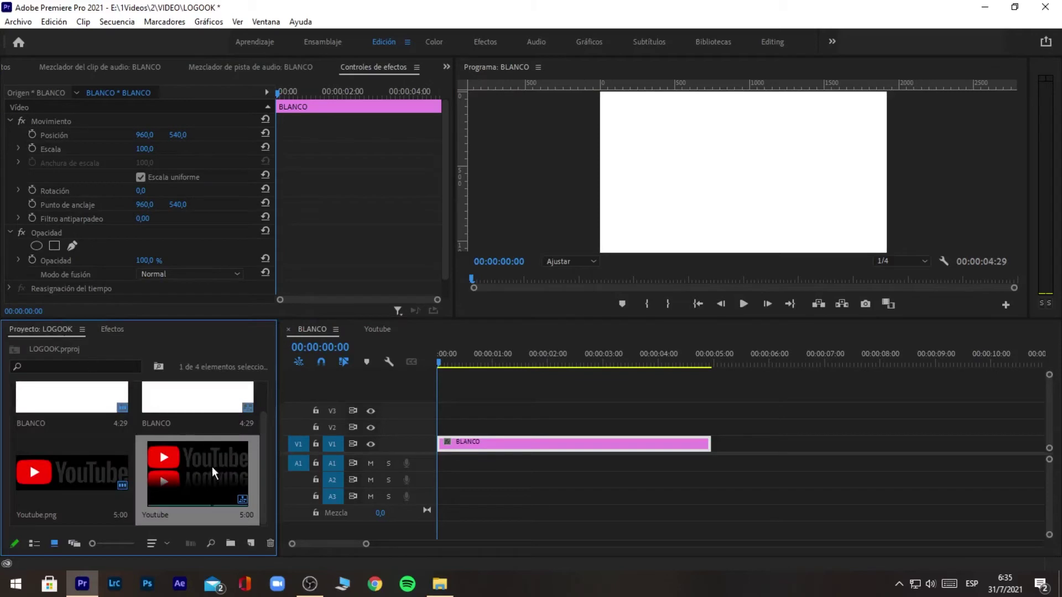
pyautogui.moveTo(183, 459)
pyautogui.mouseDown()
pyautogui.moveTo(384, 433)
pyautogui.moveTo(534, 436)
pyautogui.mouseUp()
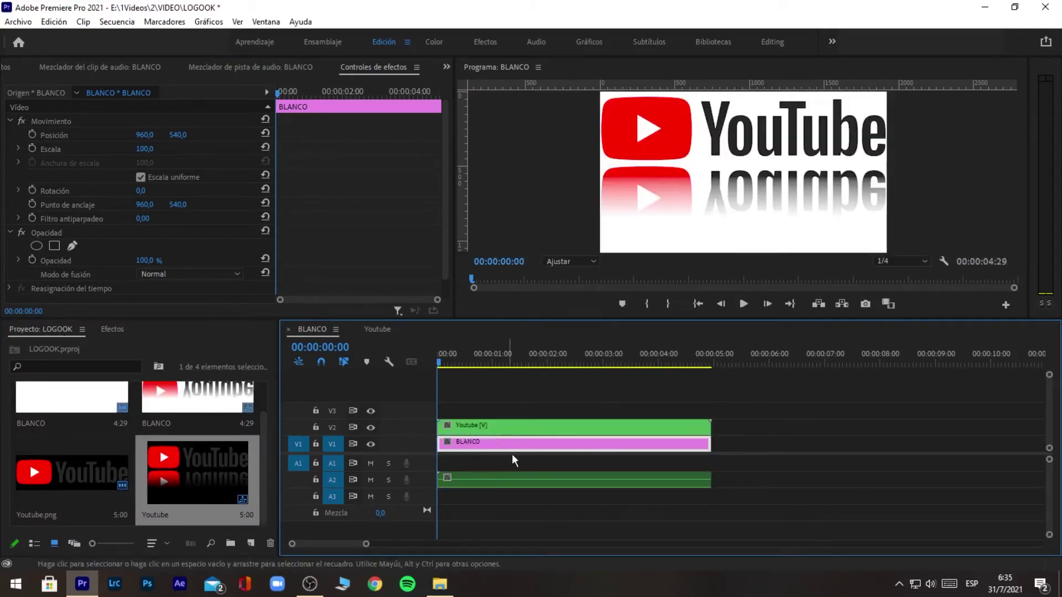
pyautogui.click(466, 423)
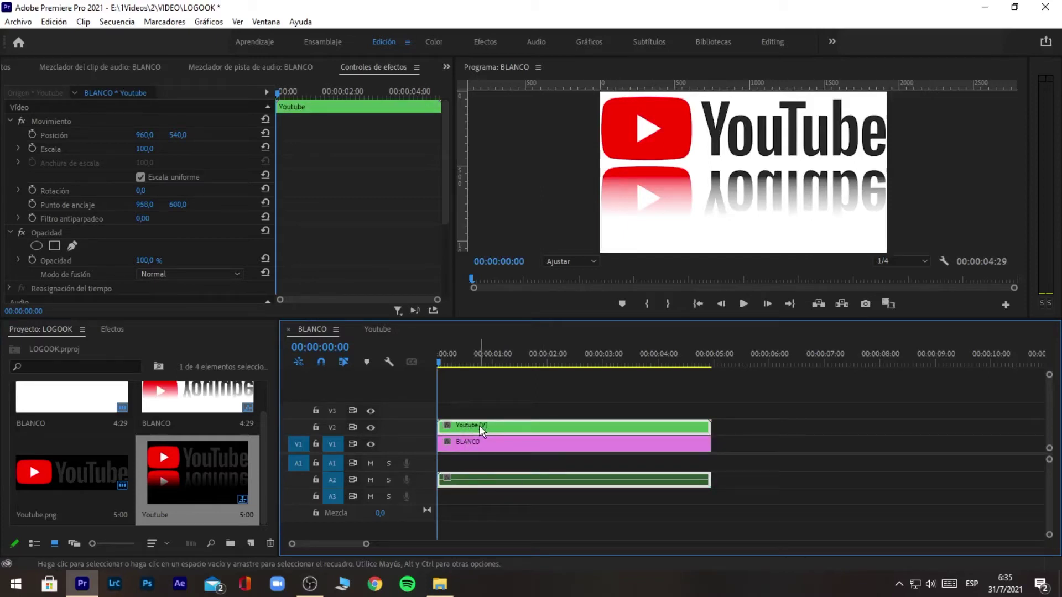
pyautogui.click(149, 155)
pyautogui.moveTo(145, 149)
pyautogui.mouseDown()
pyautogui.moveTo(117, 149)
pyautogui.moveTo(142, 149)
pyautogui.mouseUp()
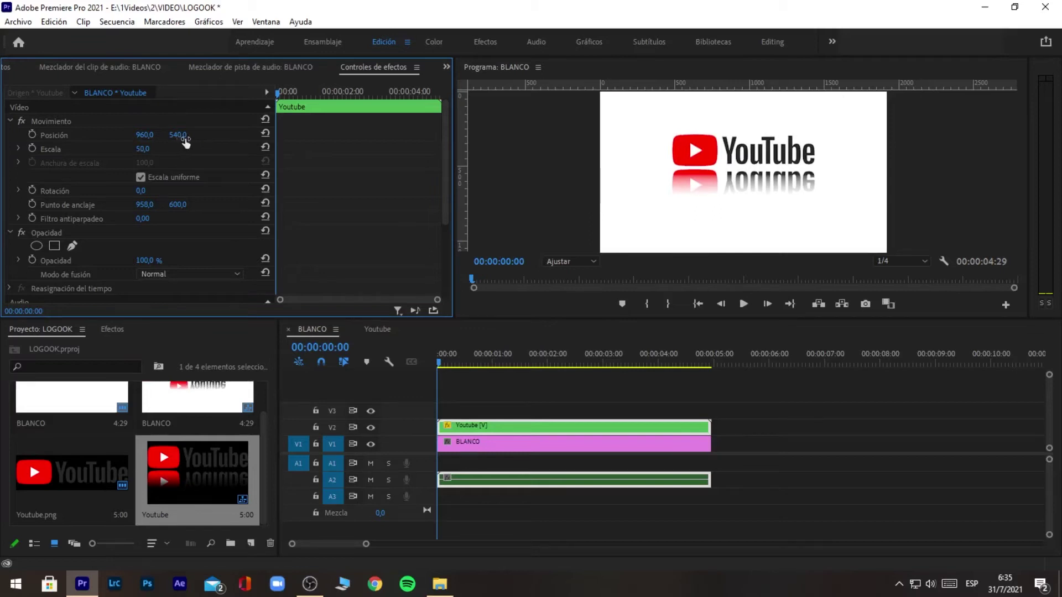
pyautogui.moveTo(177, 135)
pyautogui.mouseDown()
pyautogui.moveTo(195, 135)
pyautogui.moveTo(145, 148)
pyautogui.mouseUp()
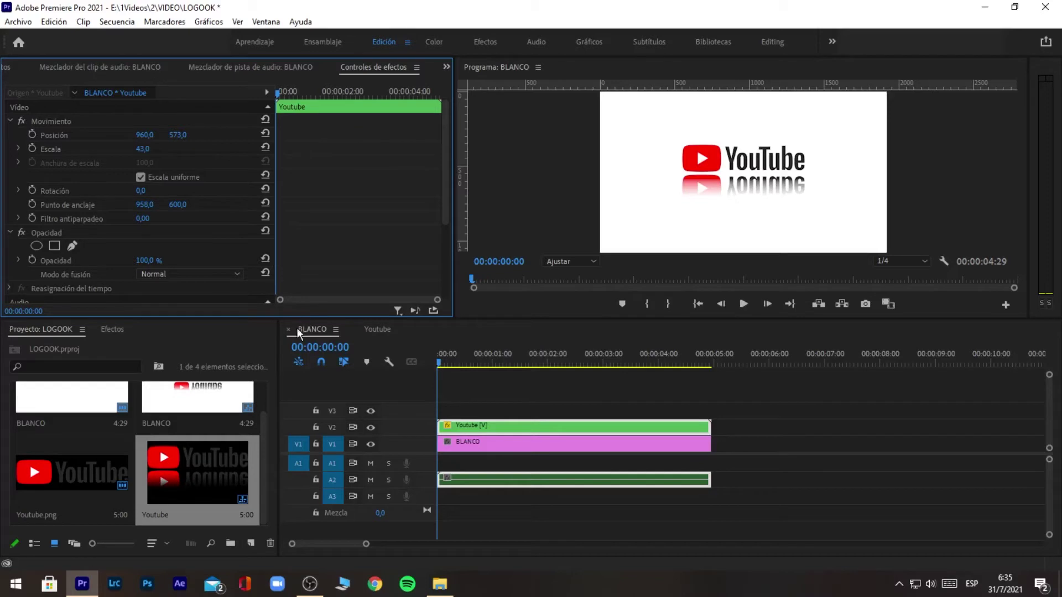
pyautogui.click(121, 328)
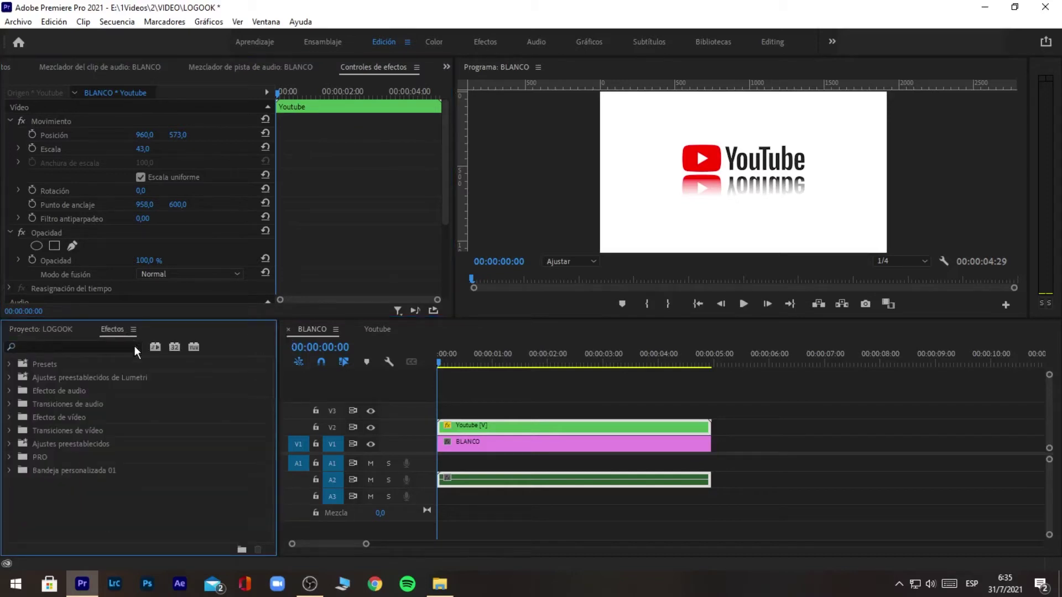
# Step: Apply 3D básico to the Youtube clip and set Girar to 90° at the start
pyautogui.click(127, 346)
pyautogui.write('3d')
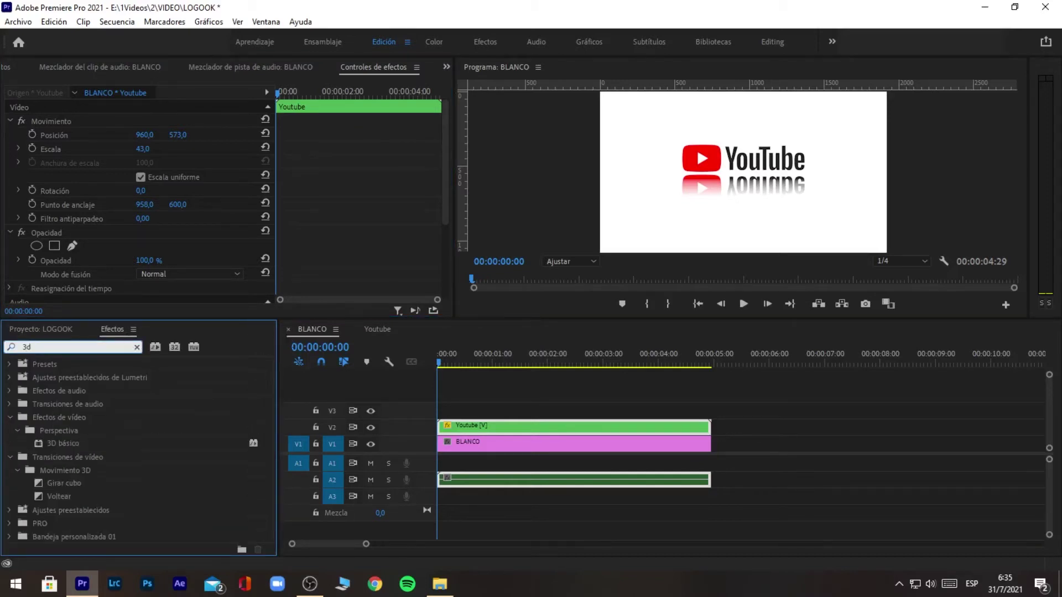
pyautogui.moveTo(52, 443)
pyautogui.mouseDown()
pyautogui.moveTo(460, 411)
pyautogui.moveTo(469, 425)
pyautogui.mouseUp()
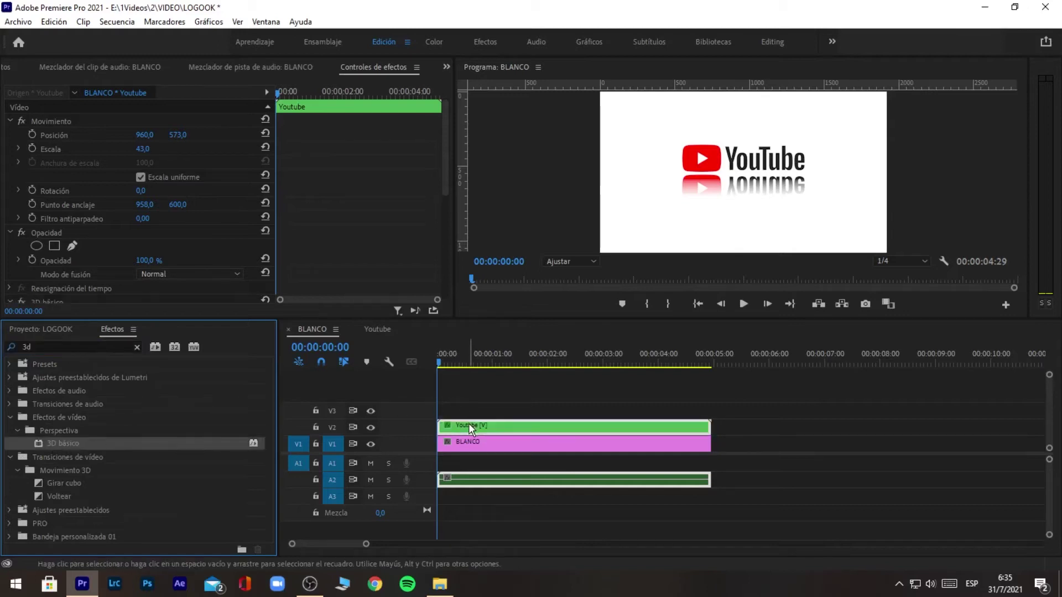
pyautogui.moveTo(445, 133); pyautogui.dragTo(455, 198)
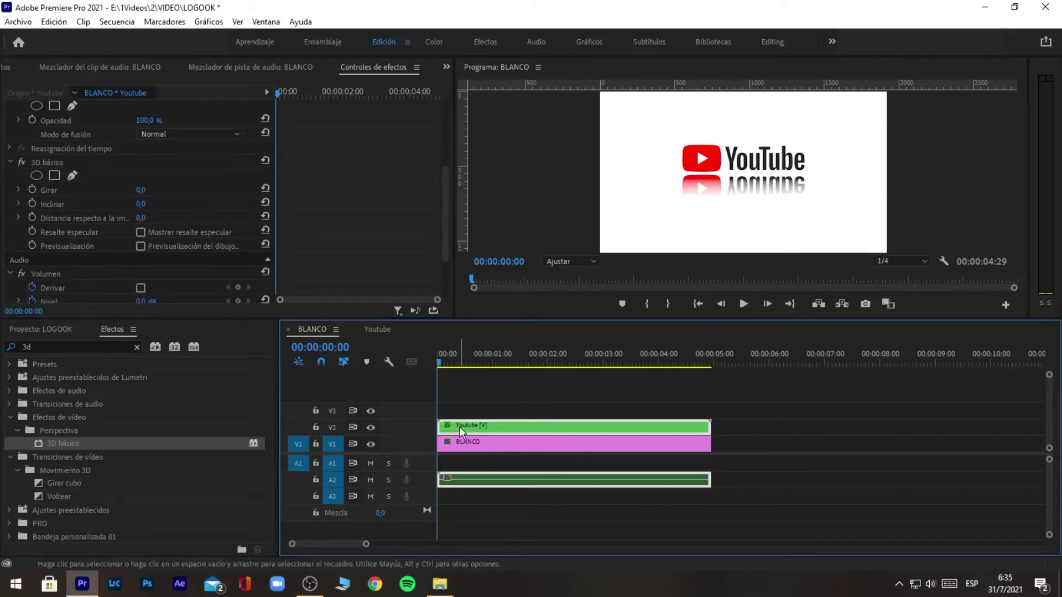
pyautogui.click(301, 92)
pyautogui.moveTo(307, 96)
pyautogui.mouseDown()
pyautogui.moveTo(257, 98)
pyautogui.moveTo(271, 94)
pyautogui.mouseUp()
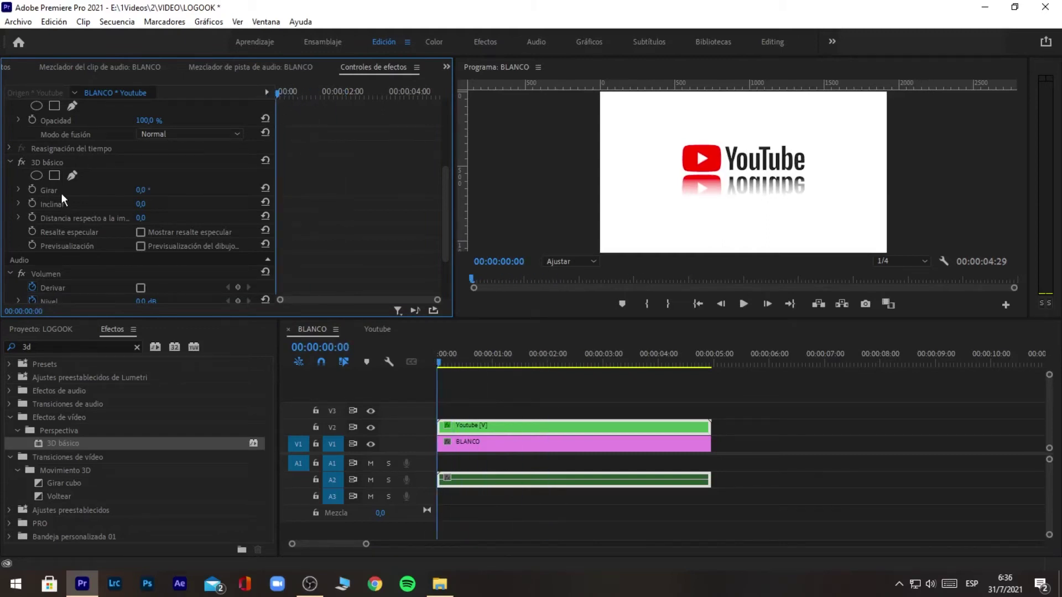
pyautogui.moveTo(141, 190)
pyautogui.mouseDown()
pyautogui.moveTo(114, 189)
pyautogui.moveTo(178, 199)
pyautogui.mouseUp()
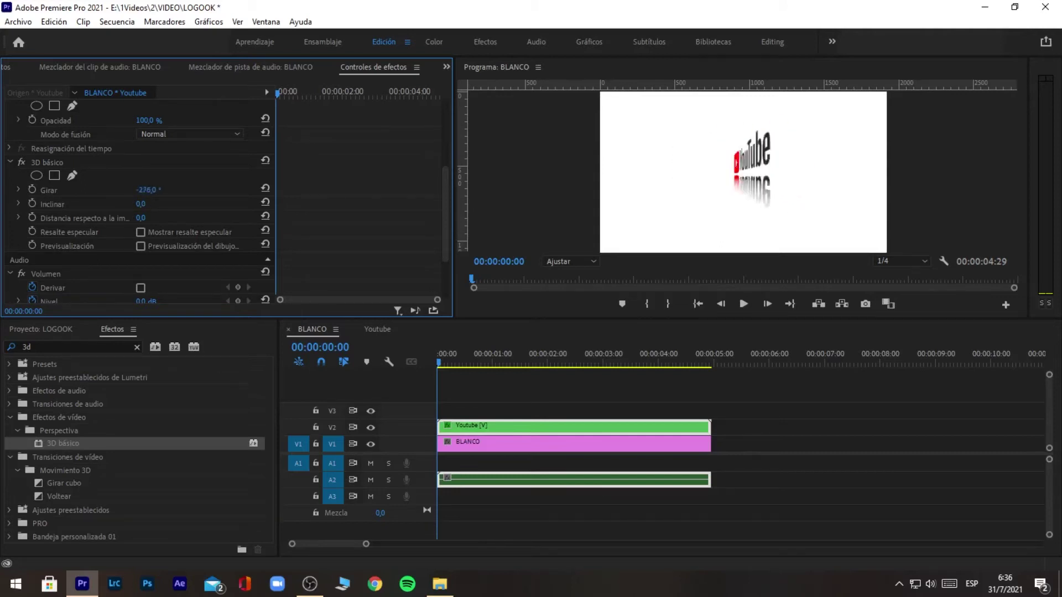
pyautogui.click(142, 190)
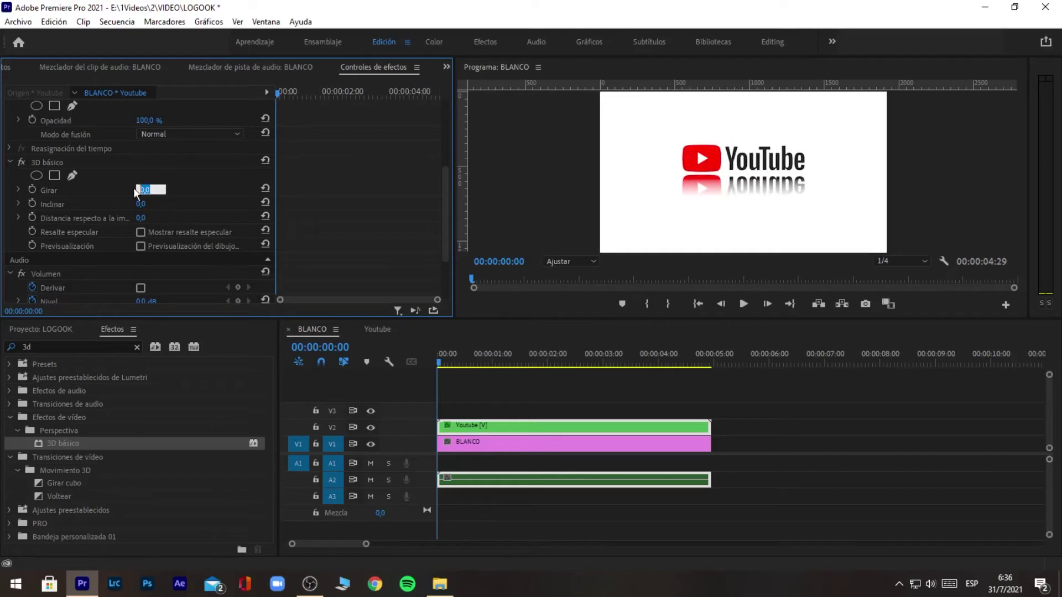
pyautogui.write('90')
pyautogui.press('Return')
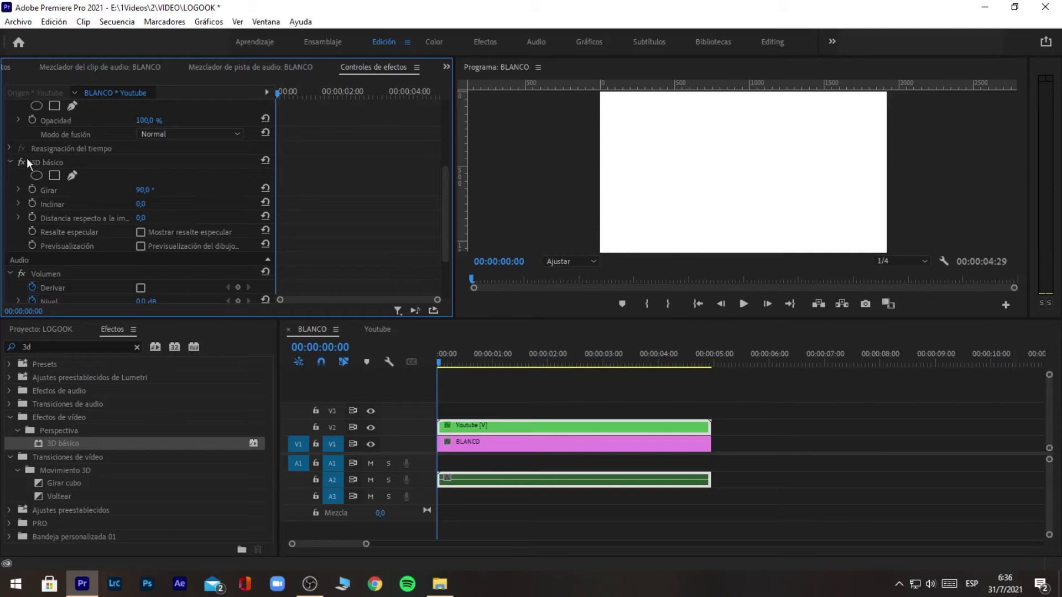
# Step: Keyframe Girar to -1x-90° at 00:00:00:16 and -1x0° at 00:00:01:01
pyautogui.click(32, 189)
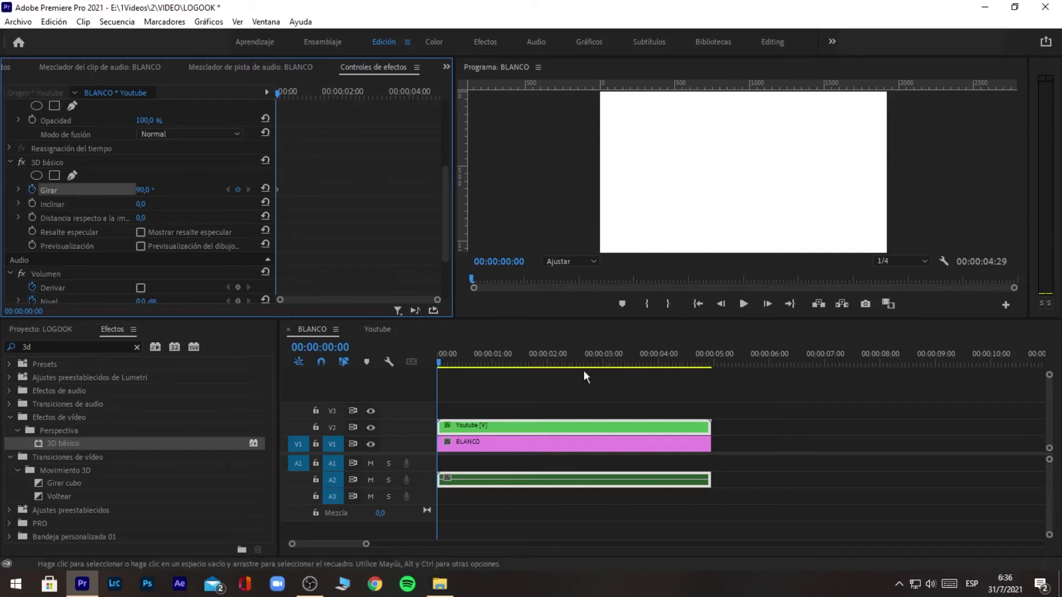
pyautogui.moveTo(440, 360); pyautogui.dragTo(471, 360)
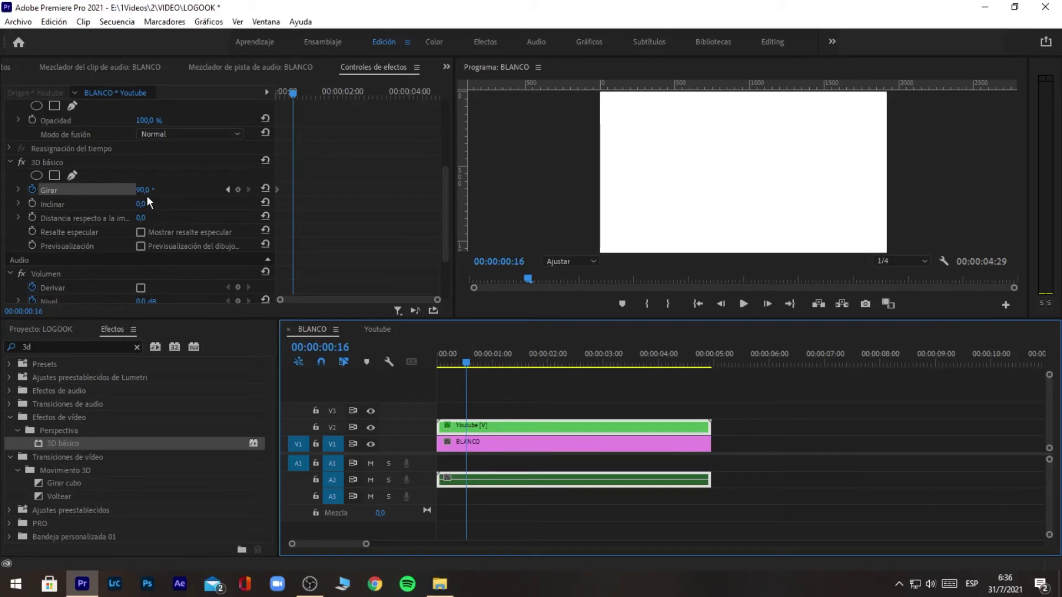
pyautogui.moveTo(154, 194); pyautogui.dragTo(19, 190)
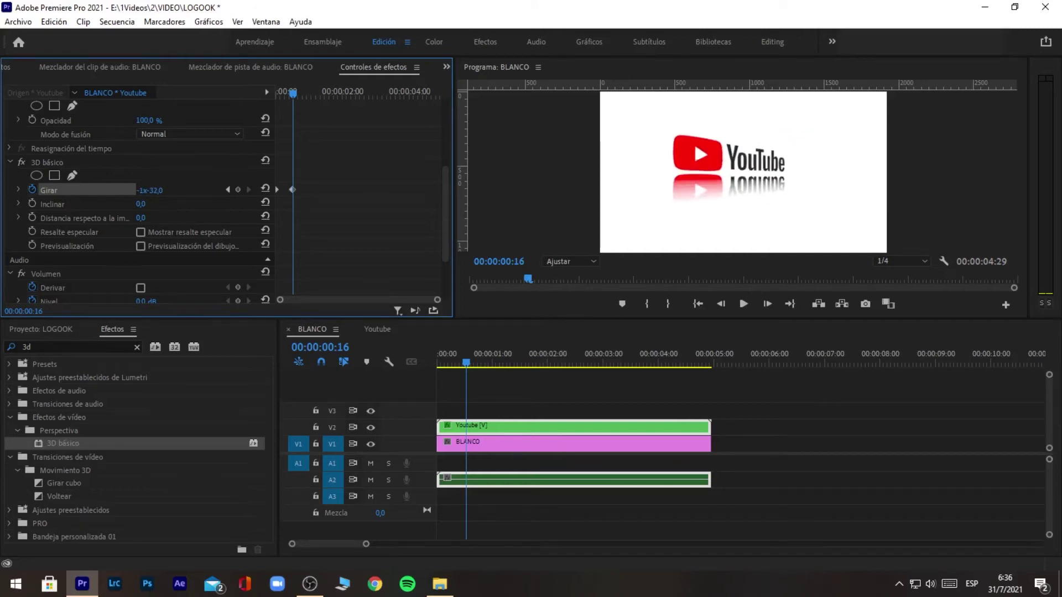
pyautogui.moveTo(19, 190); pyautogui.dragTo(1, 190)
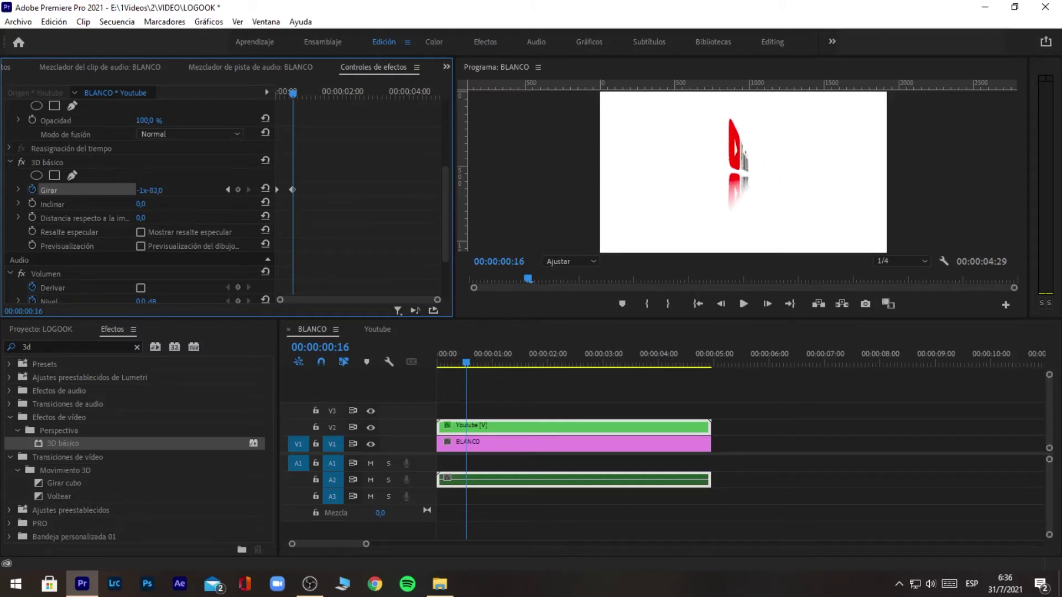
pyautogui.moveTo(1, 190); pyautogui.dragTo(1, 189)
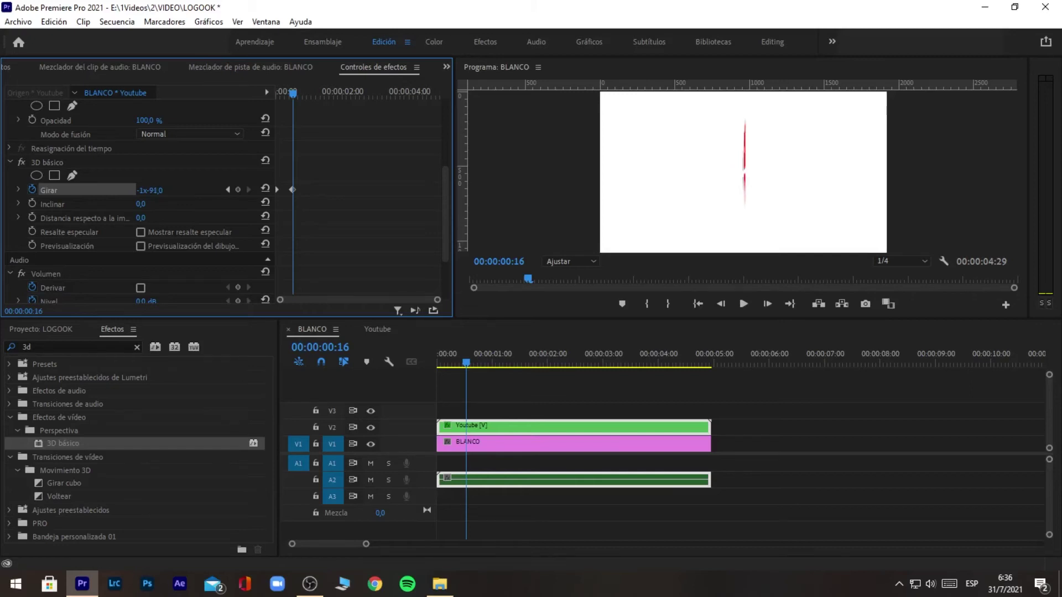
pyautogui.moveTo(148, 190); pyautogui.dragTo(149, 191)
pyautogui.moveTo(292, 94); pyautogui.dragTo(309, 92)
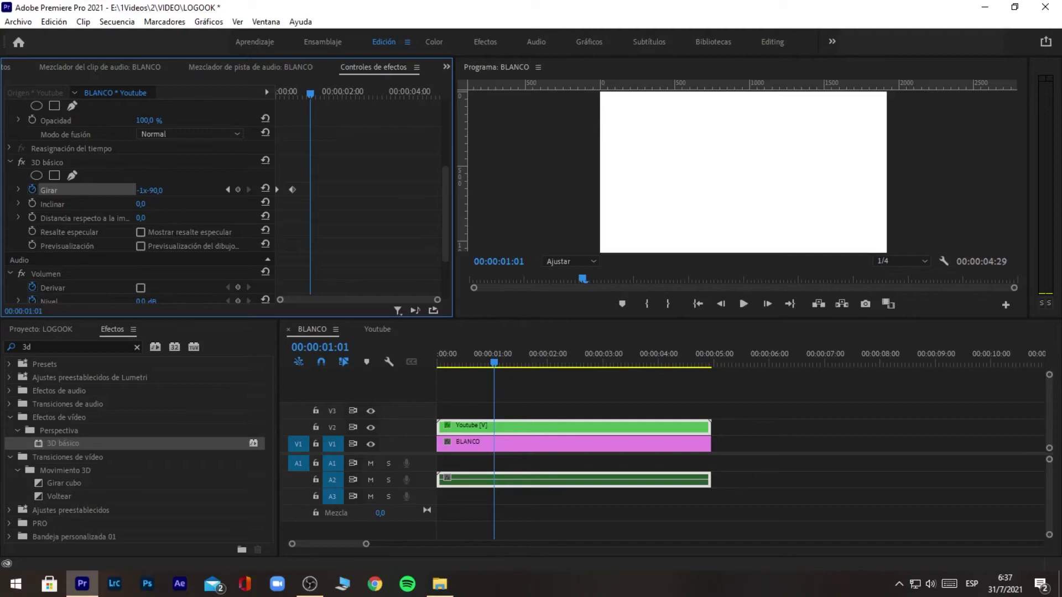
pyautogui.moveTo(150, 189); pyautogui.dragTo(198, 189)
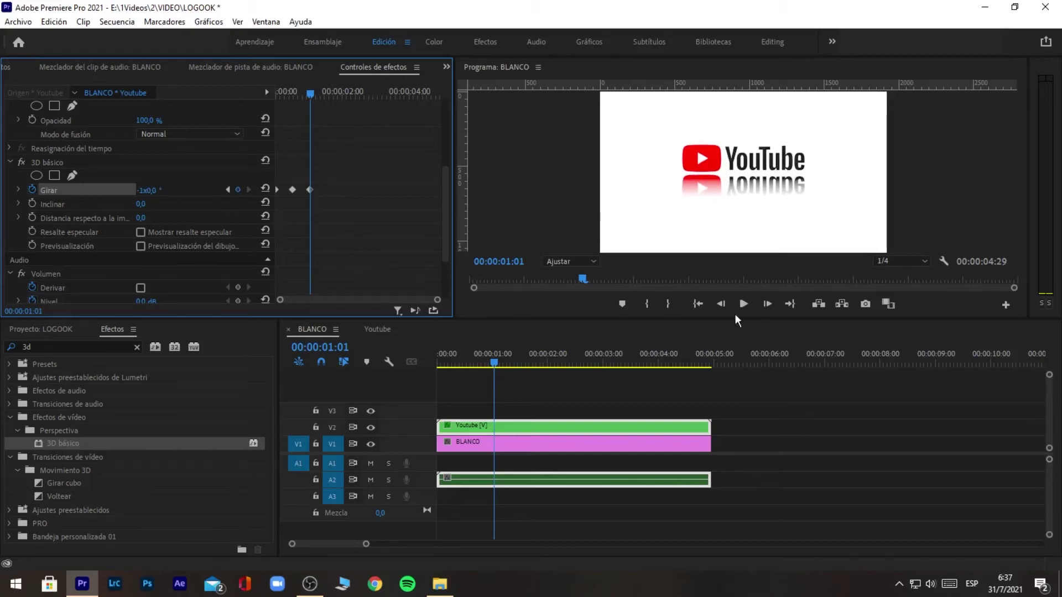
pyautogui.click(701, 303)
# Step: Play back the spin and expand Girar's value and speed graphs
pyautogui.press('space')
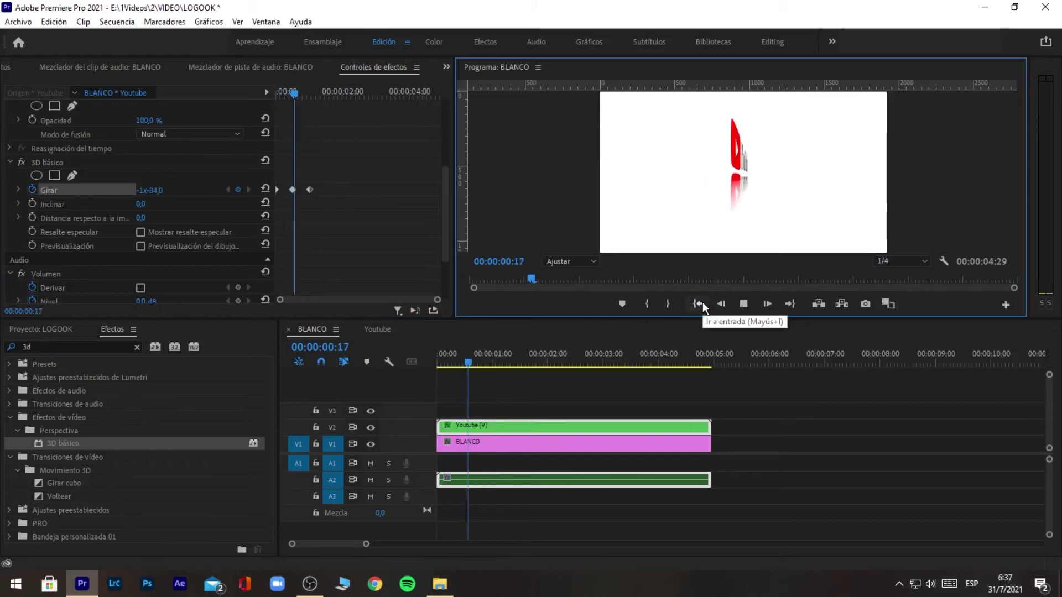
pyautogui.press('space')
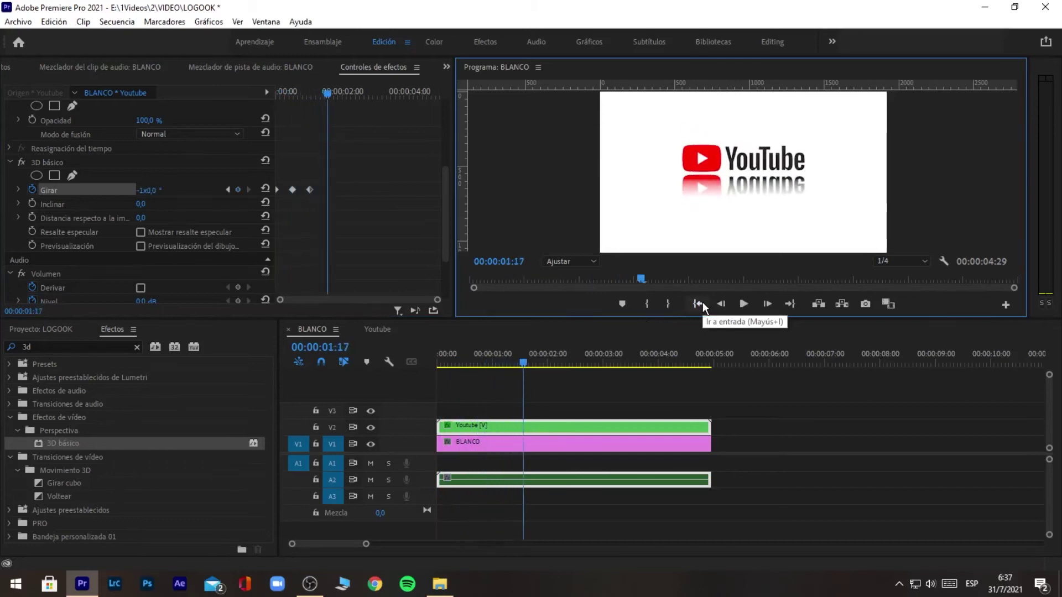
pyautogui.click(700, 303)
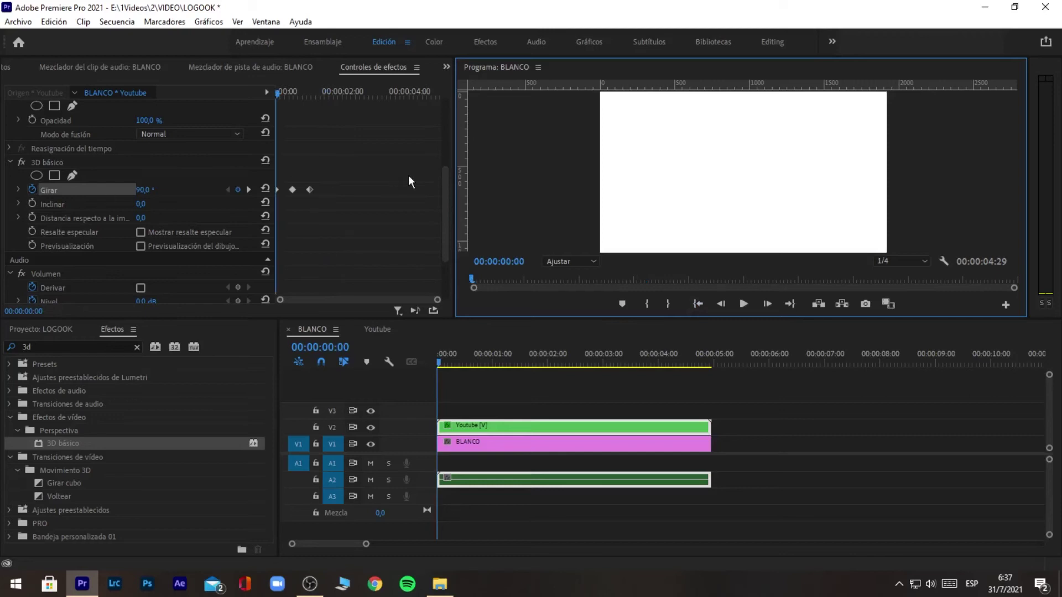
pyautogui.click(18, 189)
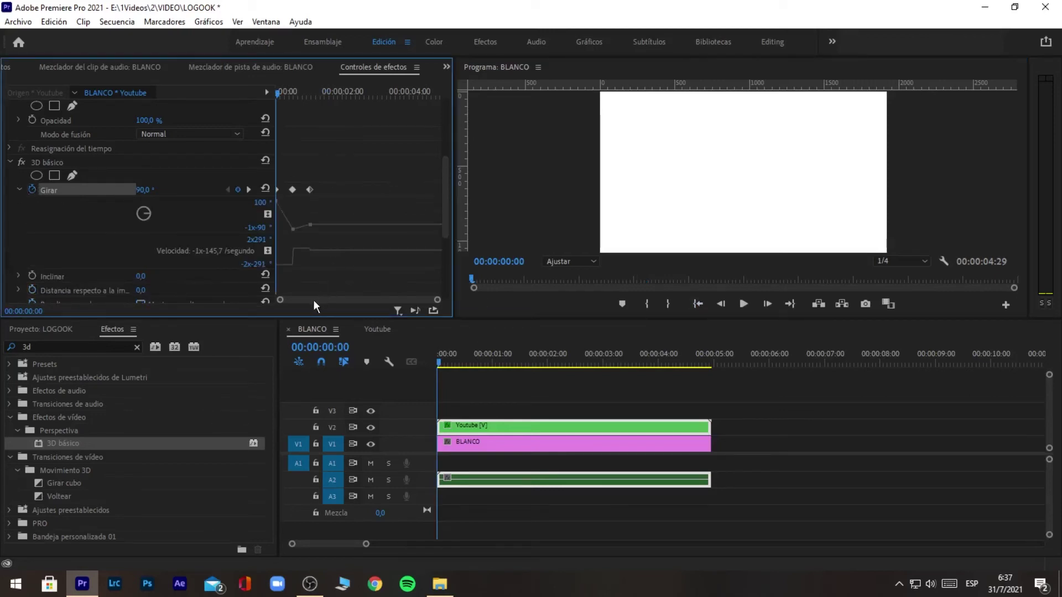
pyautogui.moveTo(437, 300); pyautogui.dragTo(394, 302)
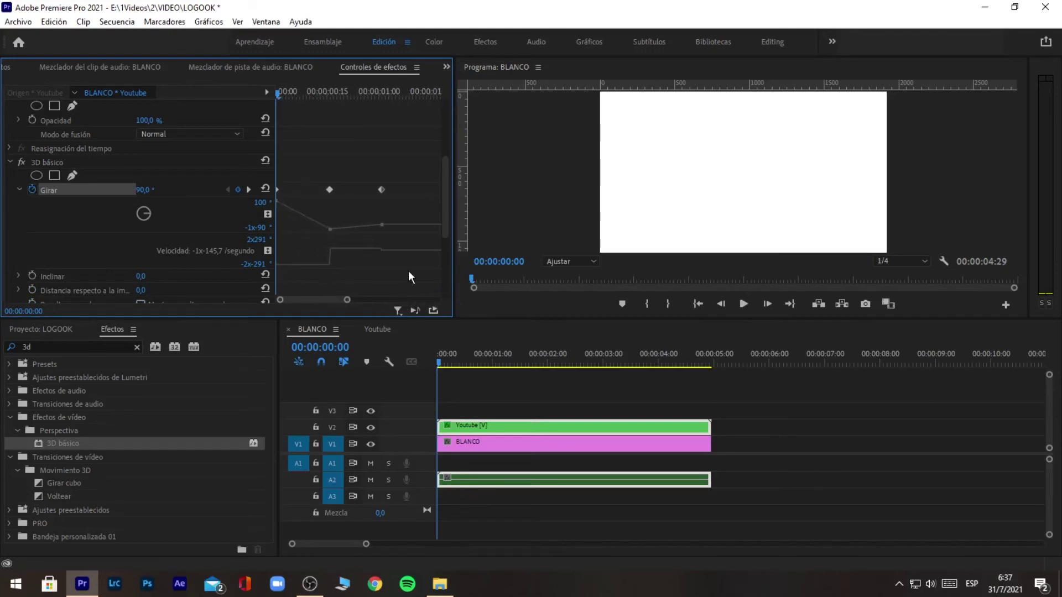
# Step: Ease into the last Girar keyframe and out of the middle one, smoothing the speed curve
pyautogui.click(381, 190)
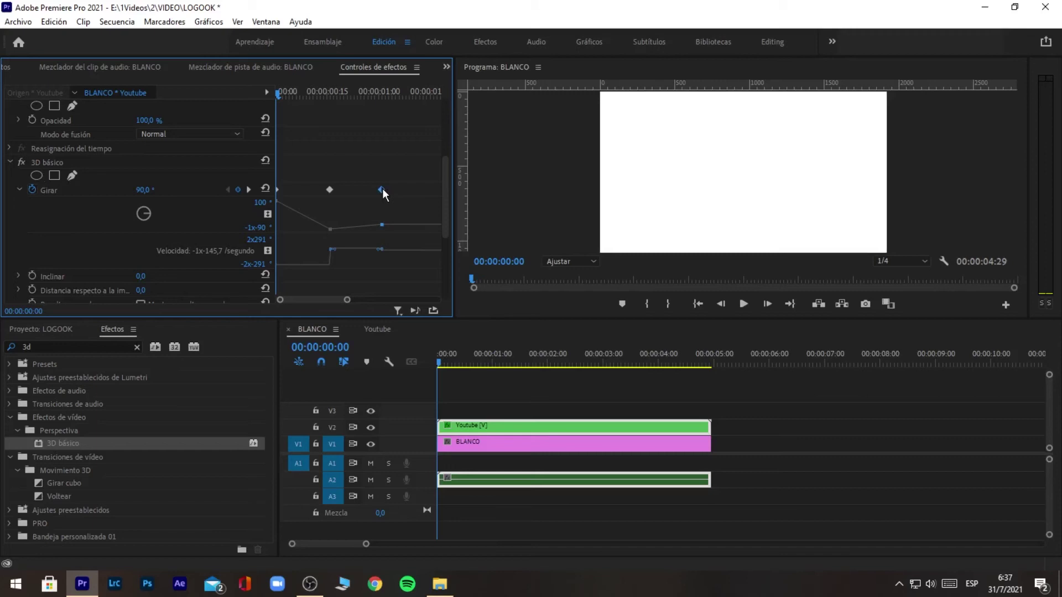
pyautogui.rightClick(383, 190)
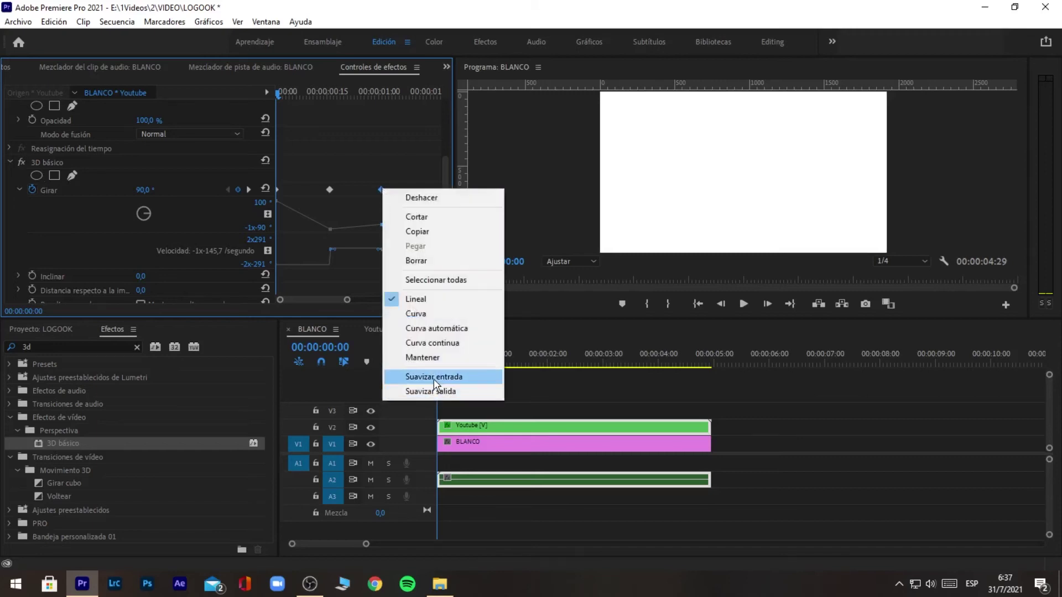
pyautogui.click(464, 376)
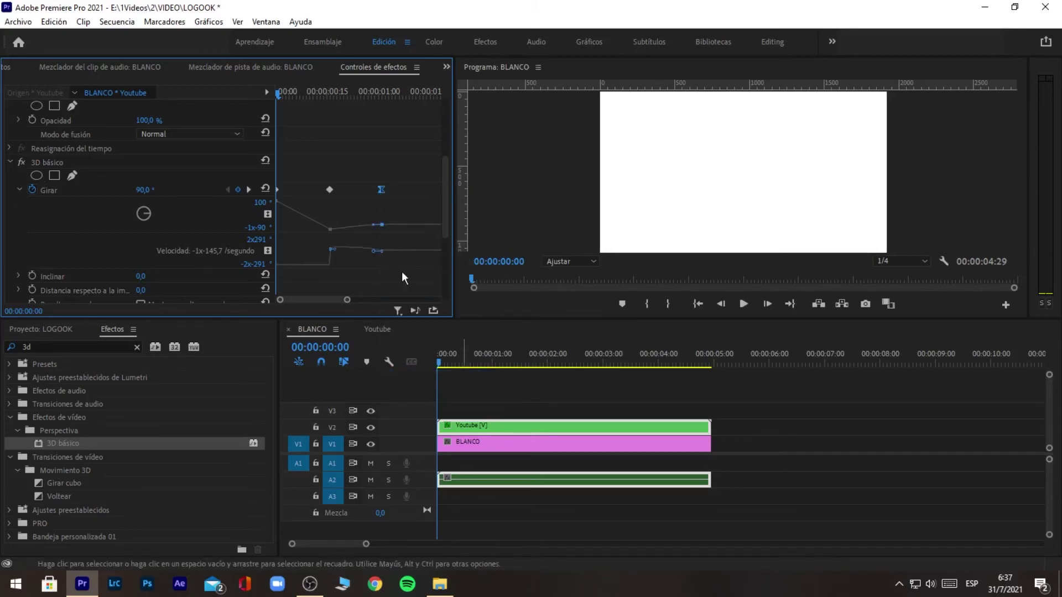
pyautogui.click(330, 190)
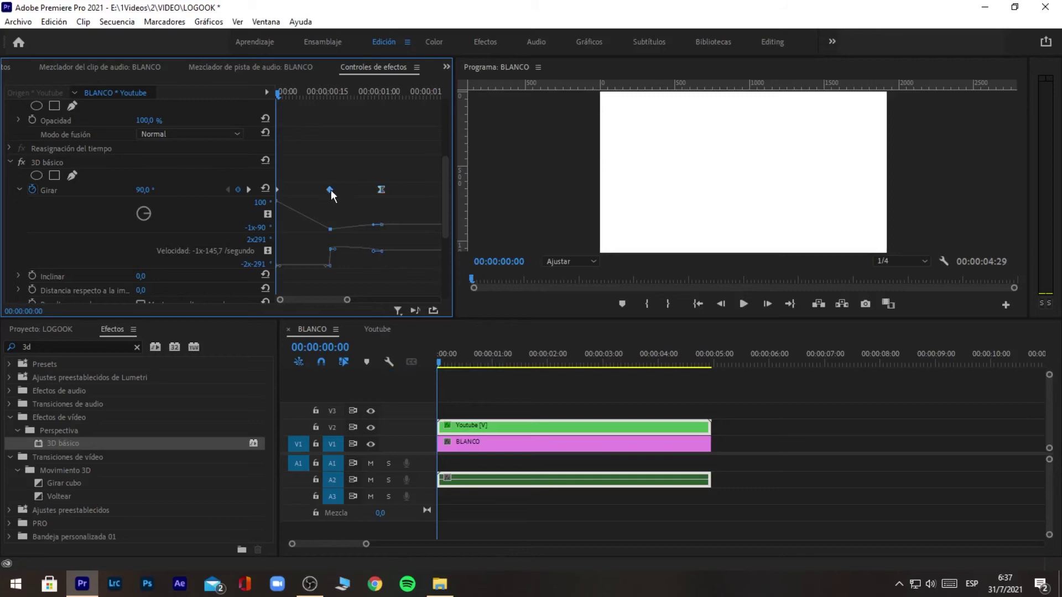
pyautogui.rightClick(331, 190)
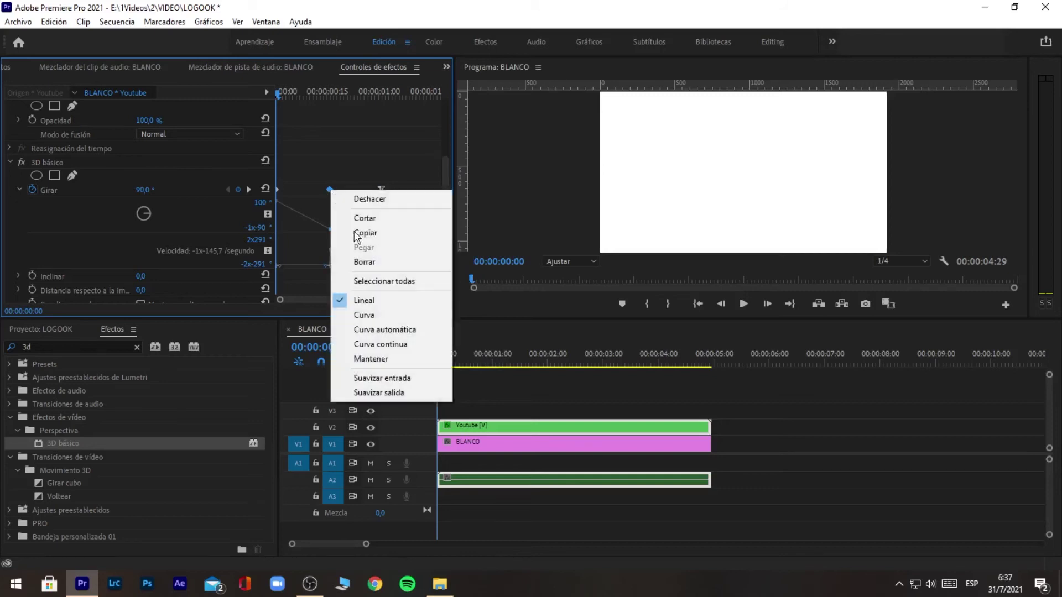
pyautogui.click(381, 389)
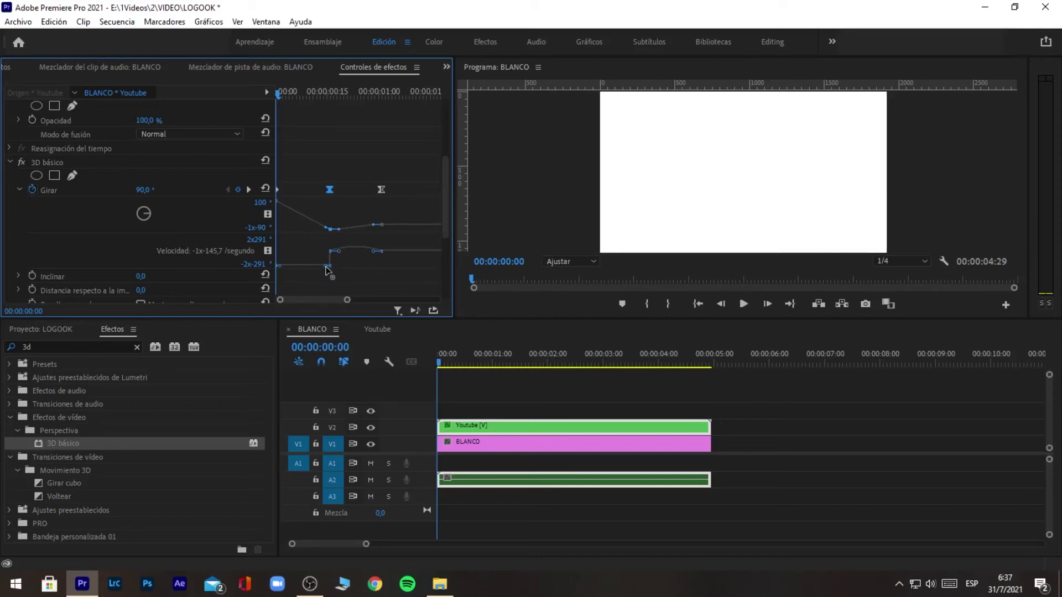
pyautogui.moveTo(325, 268); pyautogui.dragTo(322, 254)
# Step: Replay and scrub the opening frames of the eased spin
pyautogui.click(698, 304)
pyautogui.press('space')
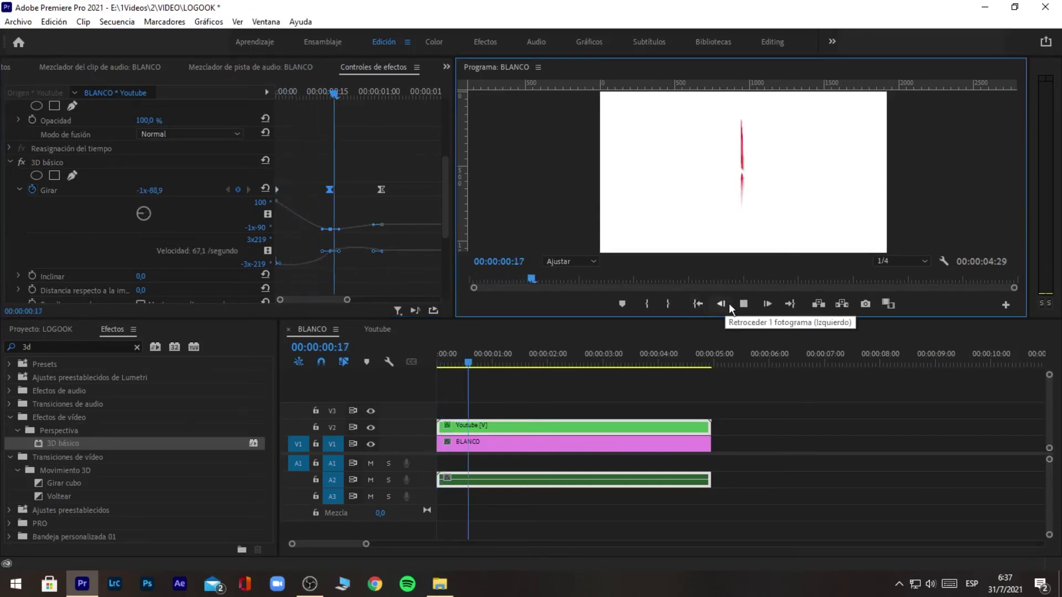
pyautogui.press('space')
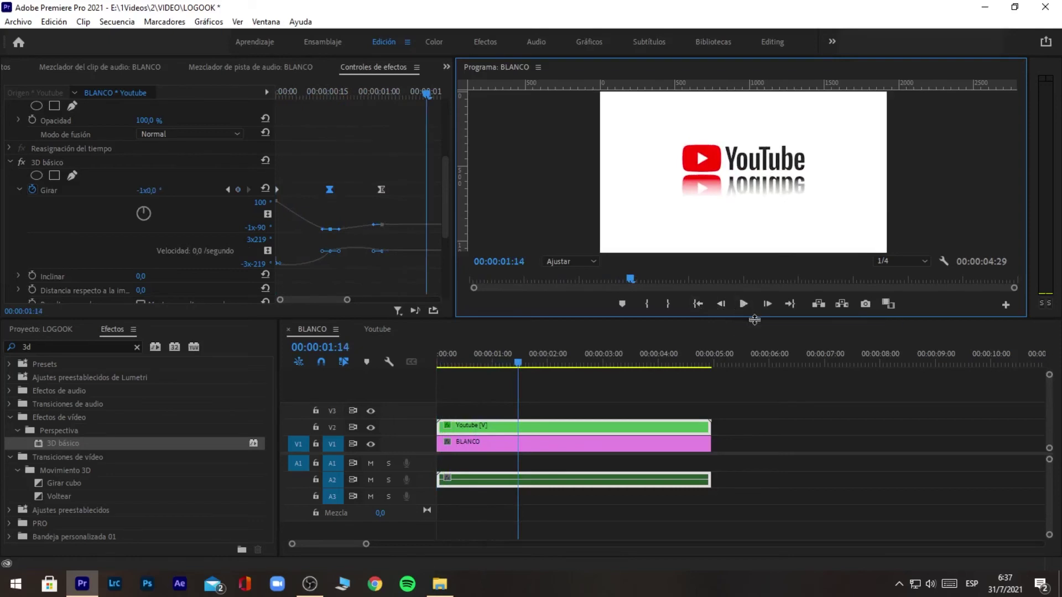
pyautogui.click(442, 365)
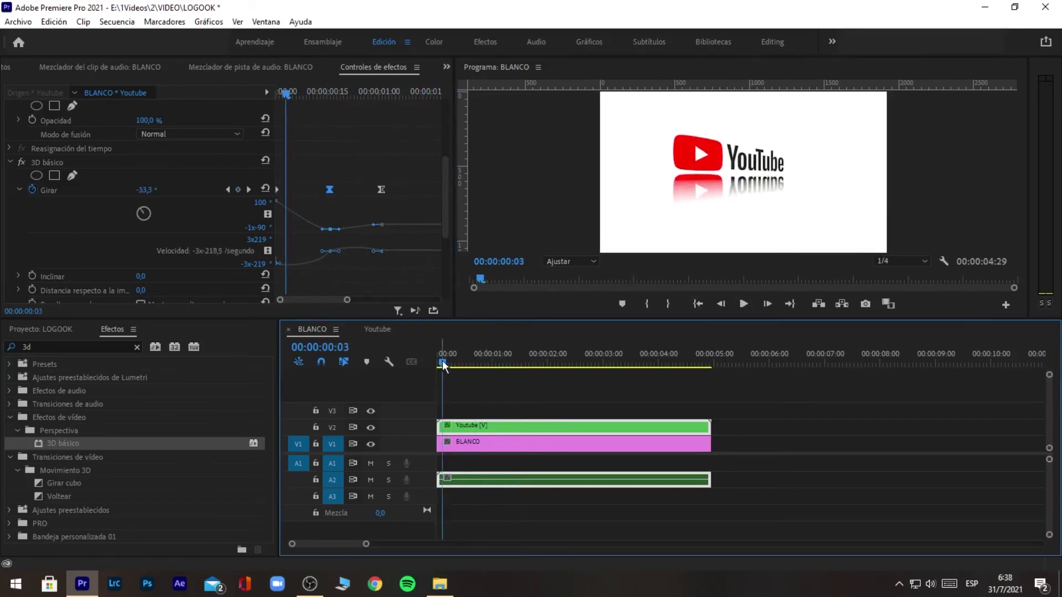
pyautogui.moveTo(443, 365); pyautogui.dragTo(437, 365)
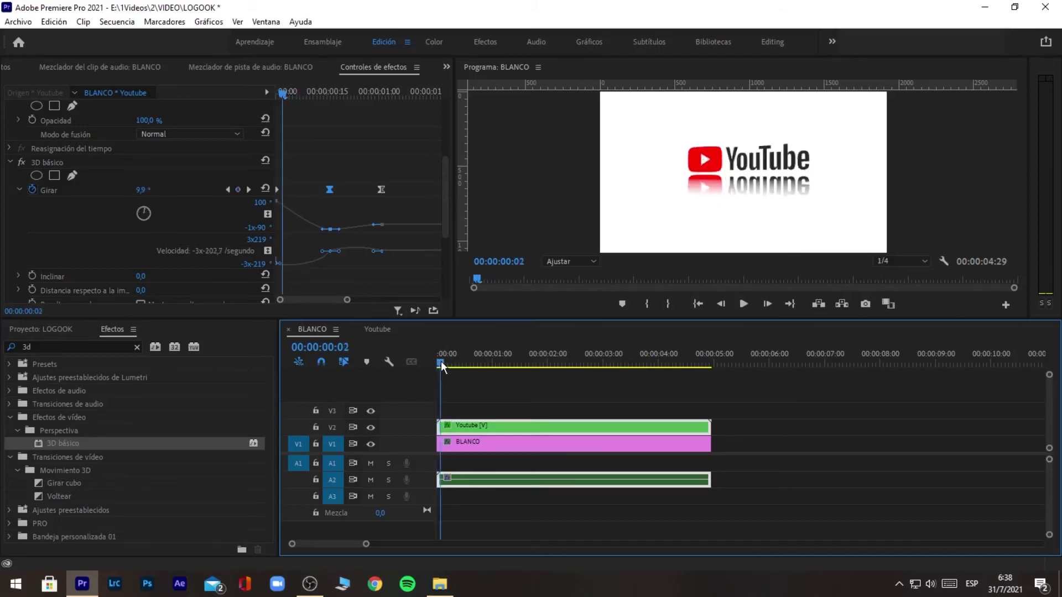
pyautogui.click(692, 308)
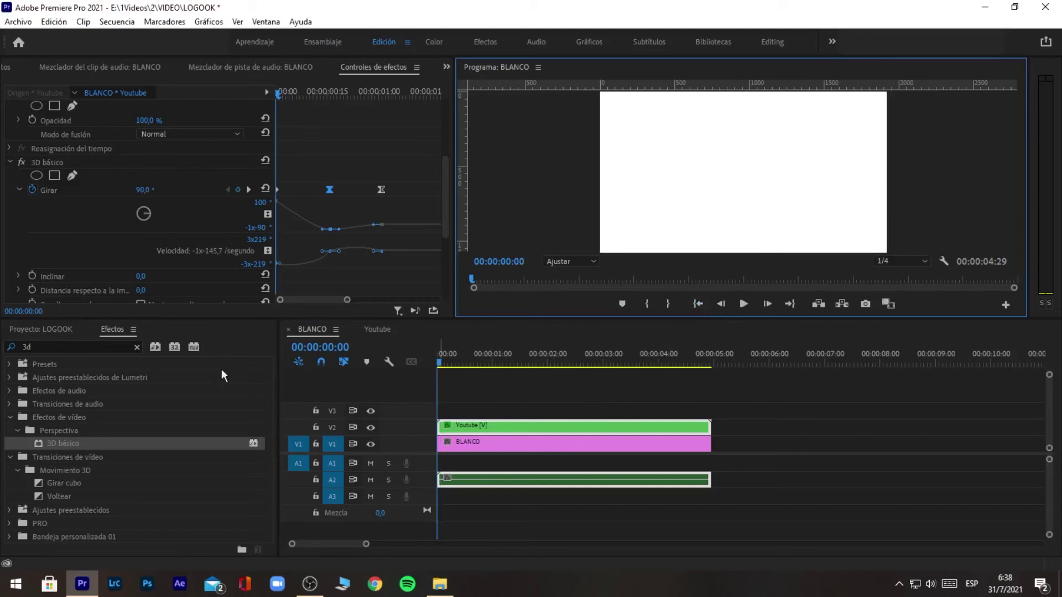
pyautogui.click(139, 347)
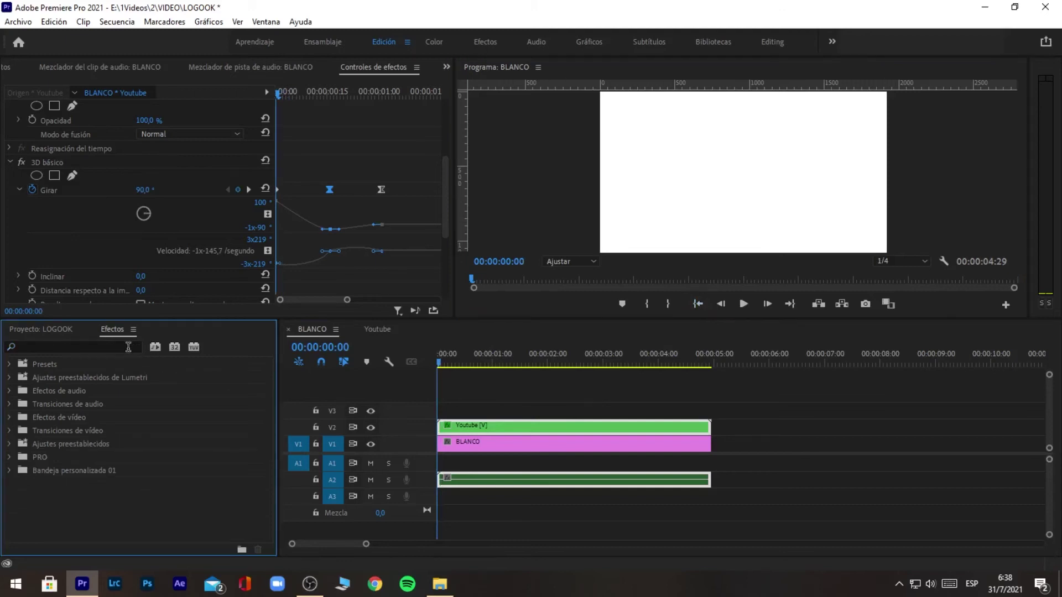
# Step: Apply Desenfoque direccional to the Youtube clip
pyautogui.write('desenfoque')
pyautogui.moveTo(52, 484); pyautogui.dragTo(485, 391)
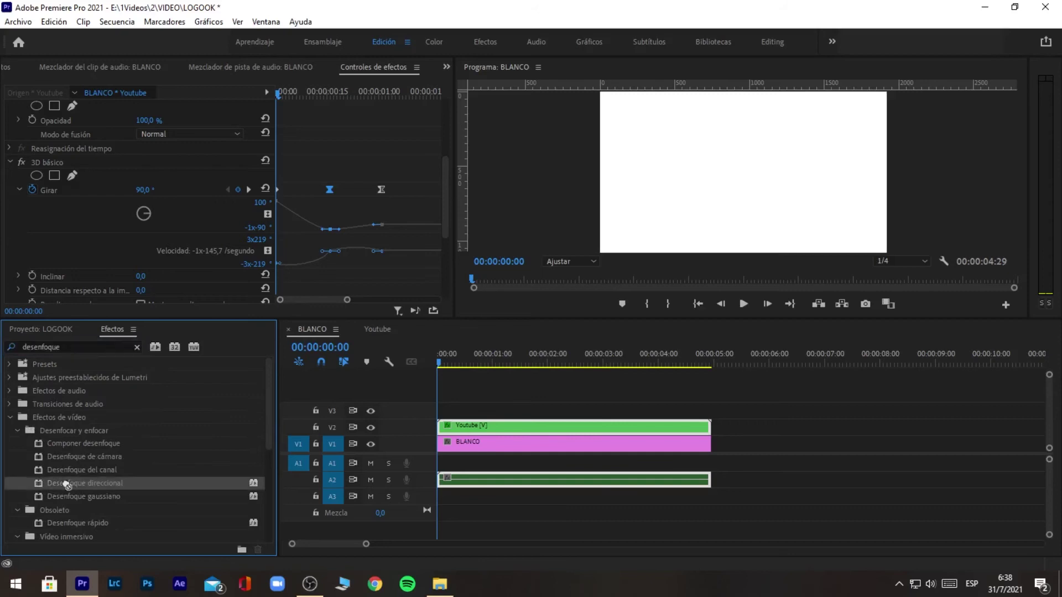
pyautogui.moveTo(486, 392); pyautogui.dragTo(470, 426)
pyautogui.moveTo(443, 166); pyautogui.dragTo(445, 202)
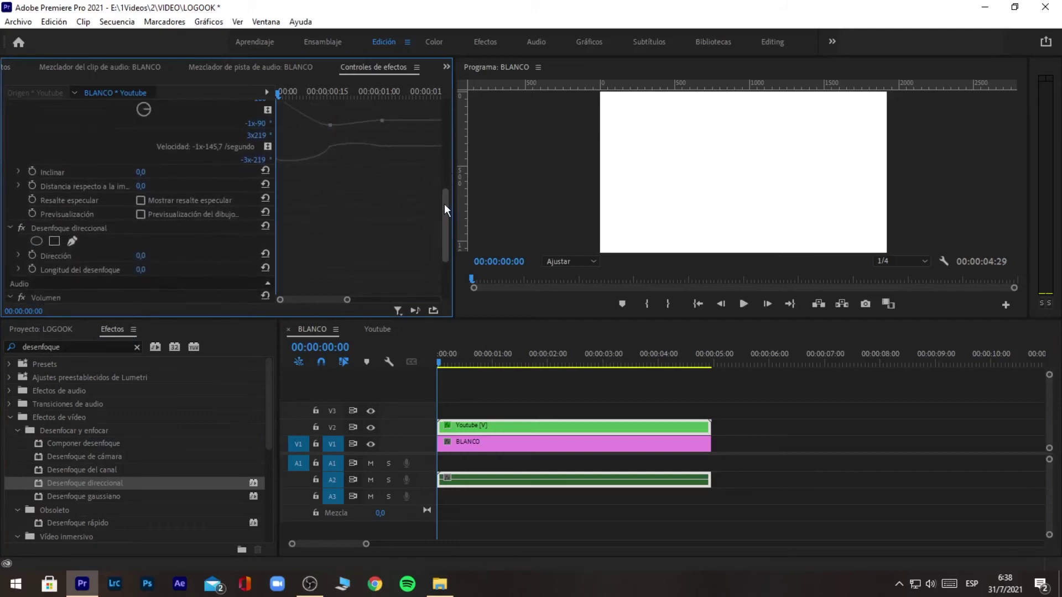
pyautogui.moveTo(443, 201); pyautogui.dragTo(443, 198)
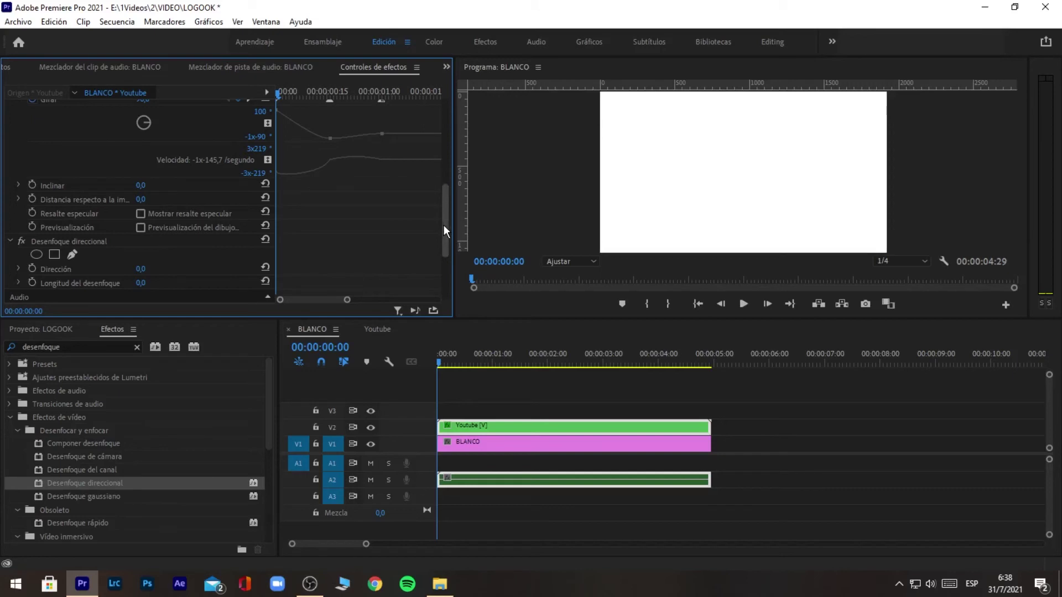
pyautogui.moveTo(443, 225); pyautogui.dragTo(442, 214)
pyautogui.click(19, 128)
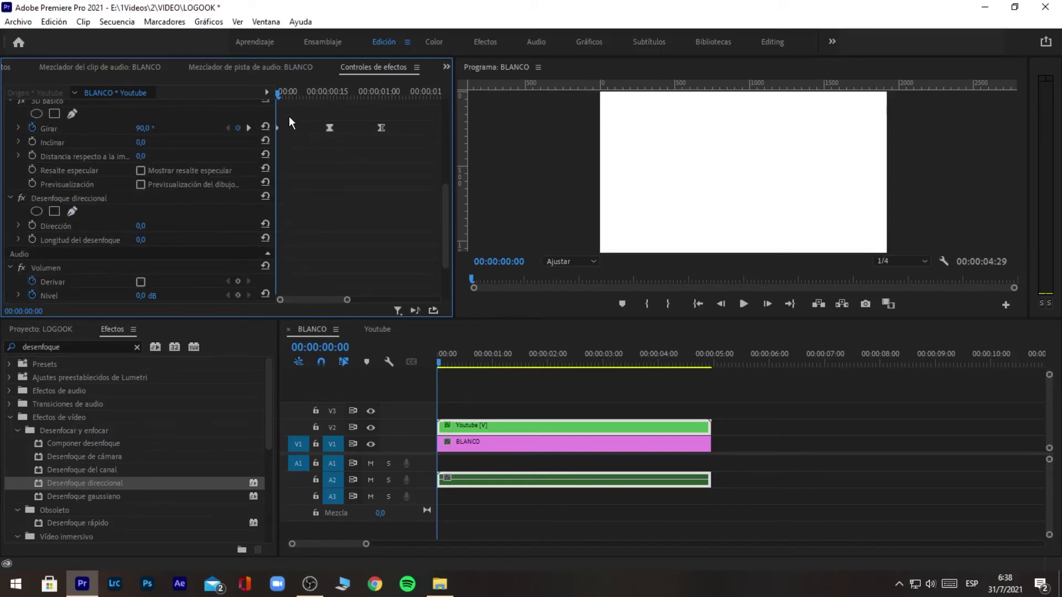
# Step: At frame 8, set blur Dirección 90 and keyframe Longitud at 20
pyautogui.moveTo(279, 94); pyautogui.dragTo(306, 94)
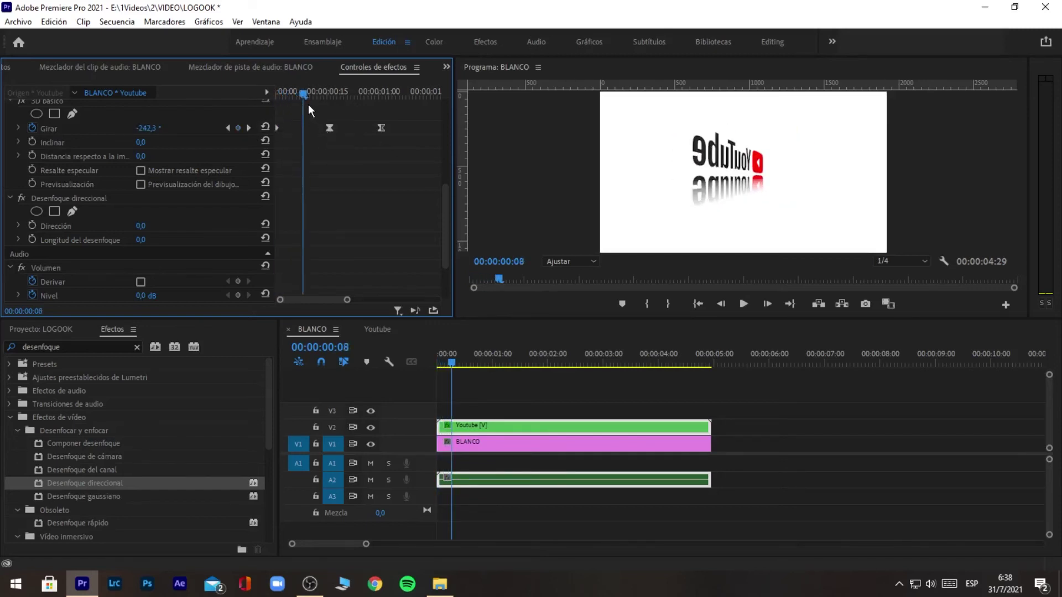
pyautogui.click(141, 226)
pyautogui.write('90')
pyautogui.press('Return')
pyautogui.moveTo(142, 240)
pyautogui.mouseDown()
pyautogui.moveTo(162, 240)
pyautogui.moveTo(138, 239)
pyautogui.mouseUp()
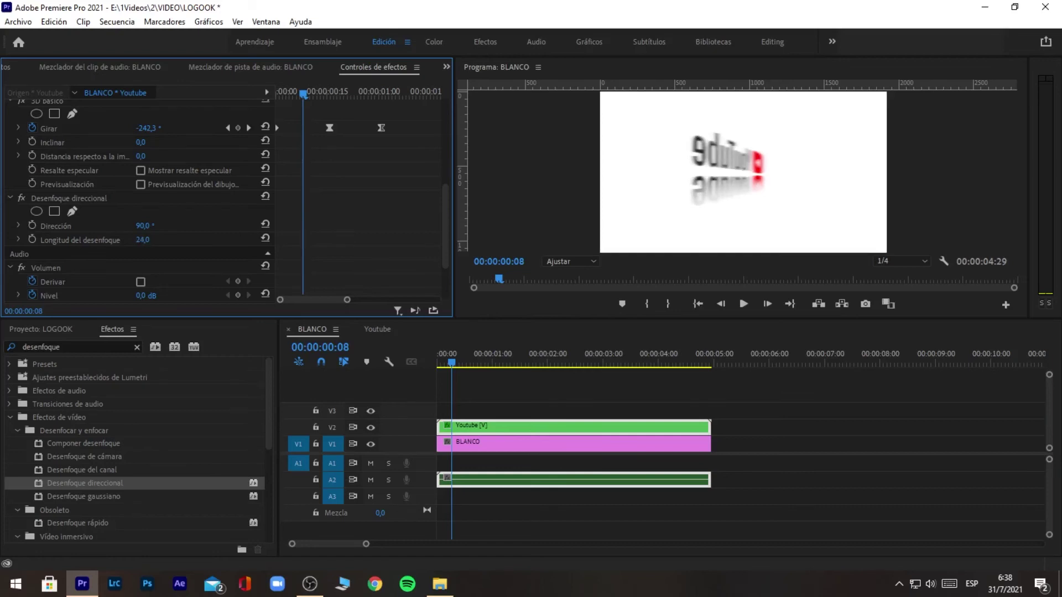
pyautogui.moveTo(143, 239); pyautogui.dragTo(141, 239)
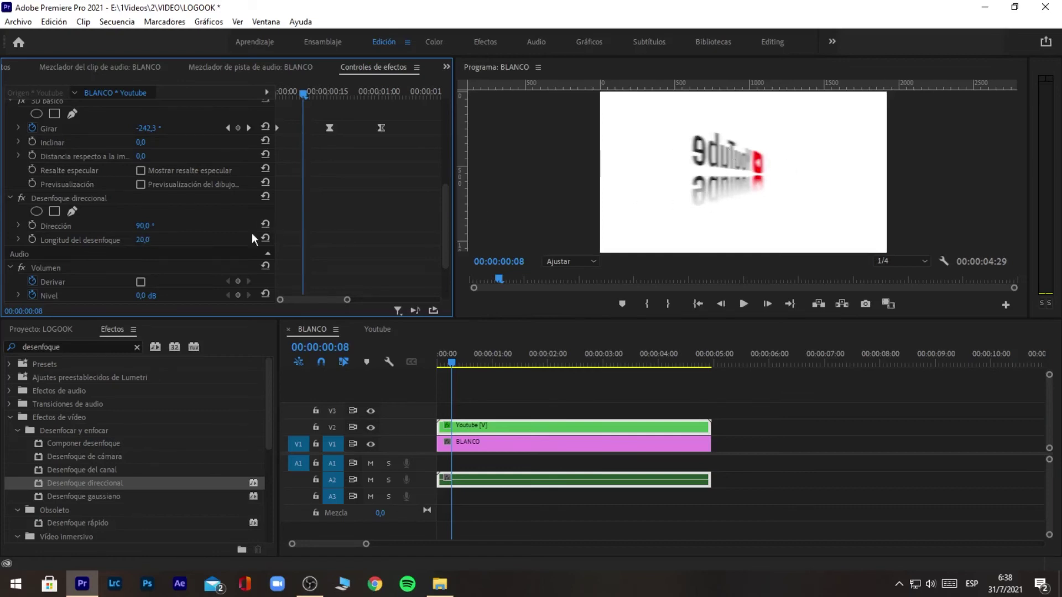
pyautogui.click(32, 240)
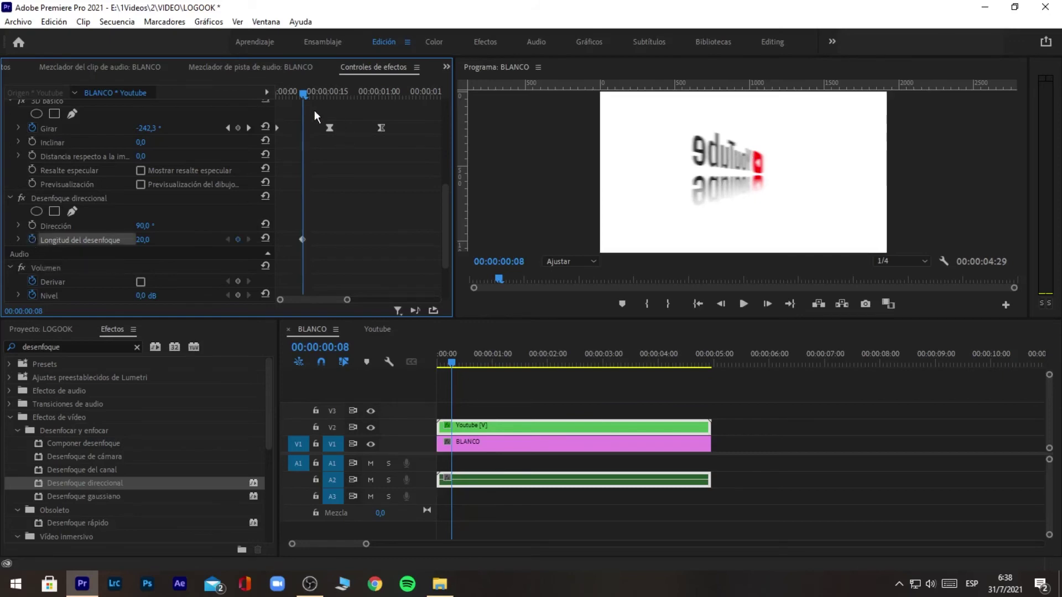
# Step: Keyframe blur length to 0 at 00:00:00:16, 14 at 00:00:00:24, and 0 at 00:00:01:01
pyautogui.moveTo(303, 93); pyautogui.dragTo(331, 94)
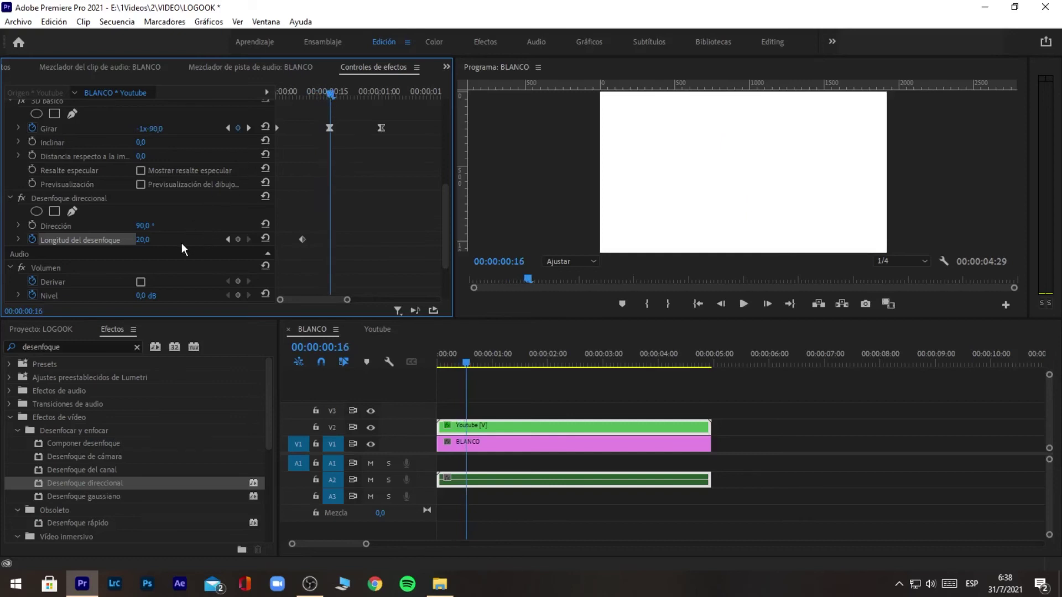
pyautogui.click(142, 240)
pyautogui.write('0')
pyautogui.press('Return')
pyautogui.moveTo(330, 92); pyautogui.dragTo(358, 94)
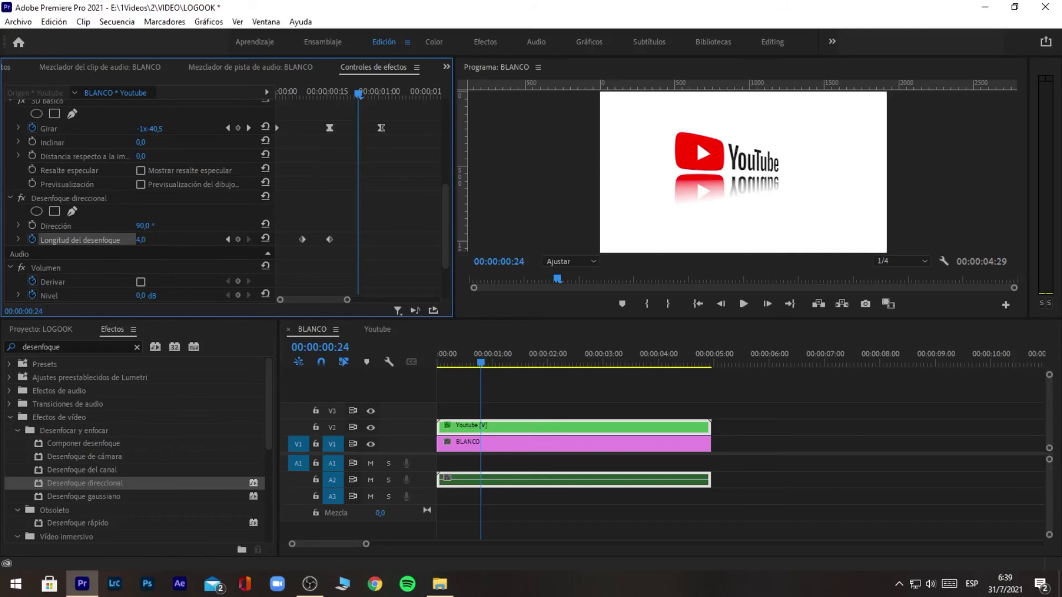
pyautogui.moveTo(140, 239)
pyautogui.mouseDown()
pyautogui.moveTo(150, 239)
pyautogui.moveTo(141, 240)
pyautogui.mouseUp()
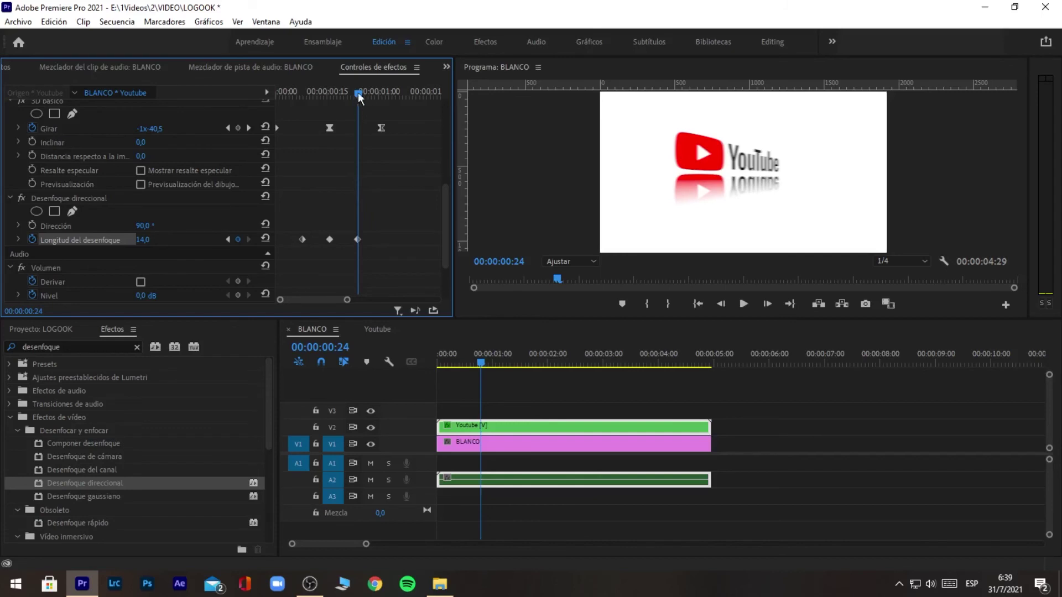
pyautogui.moveTo(359, 91); pyautogui.dragTo(383, 92)
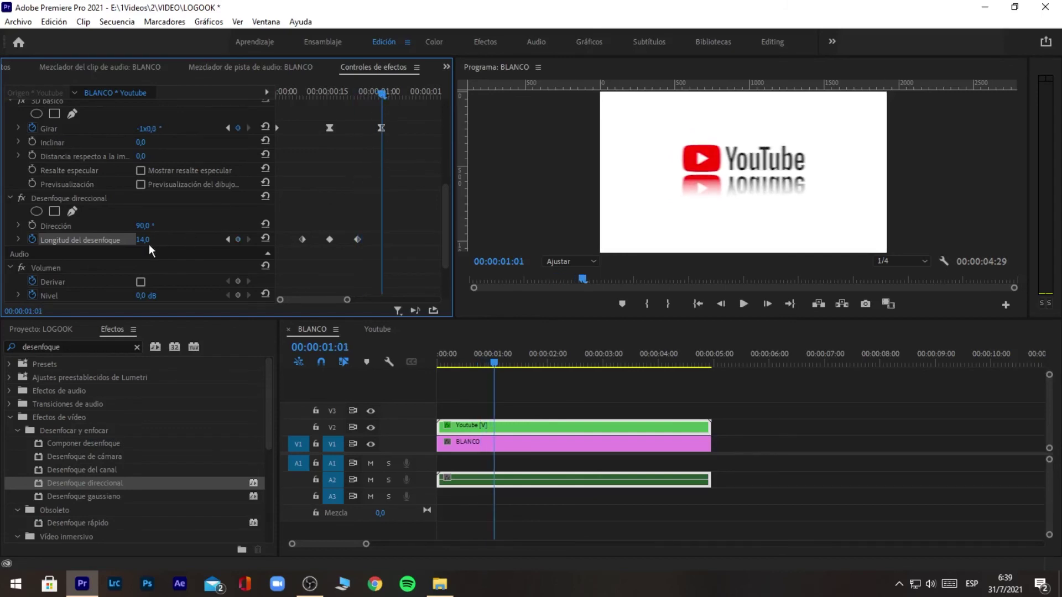
pyautogui.moveTo(147, 241); pyautogui.dragTo(139, 240)
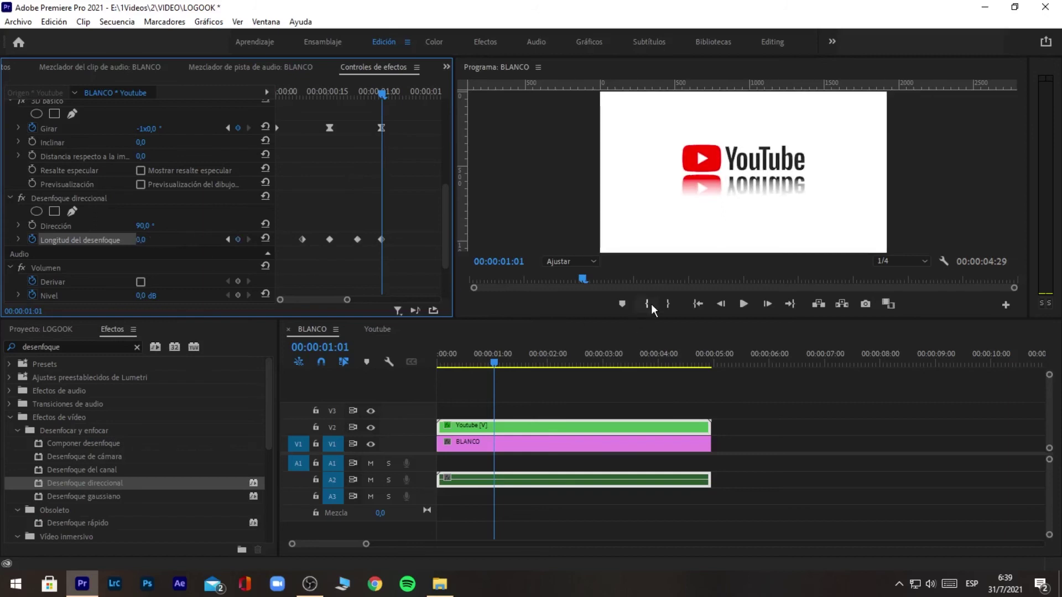
# Step: Play the blurred spin animation from the start of the clip
pyautogui.click(700, 304)
pyautogui.press('space')
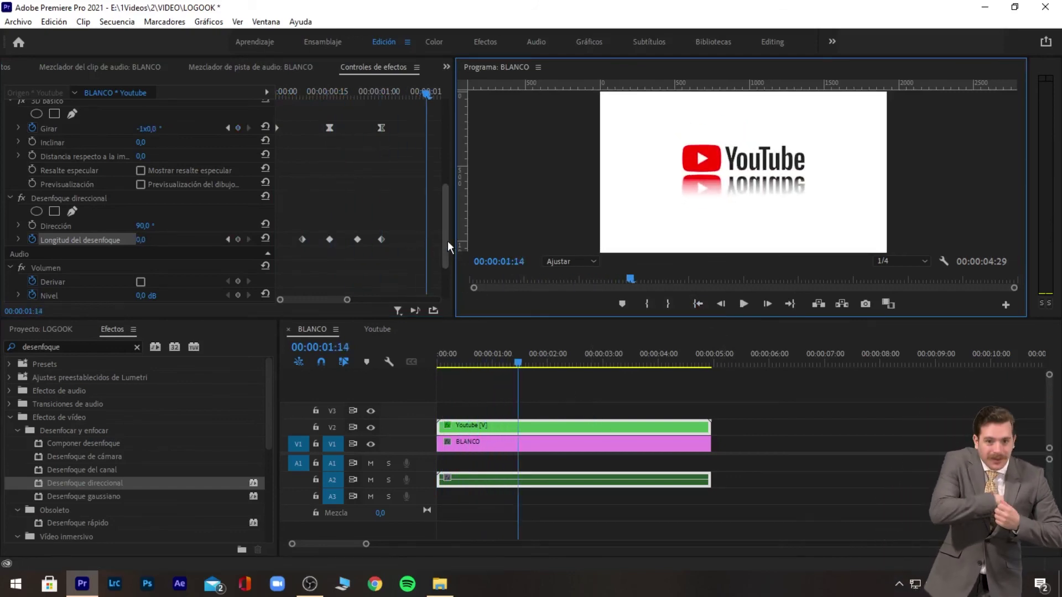
pyautogui.moveTo(445, 243)
pyautogui.mouseDown()
pyautogui.moveTo(449, 147)
pyautogui.moveTo(445, 171)
pyautogui.mouseUp()
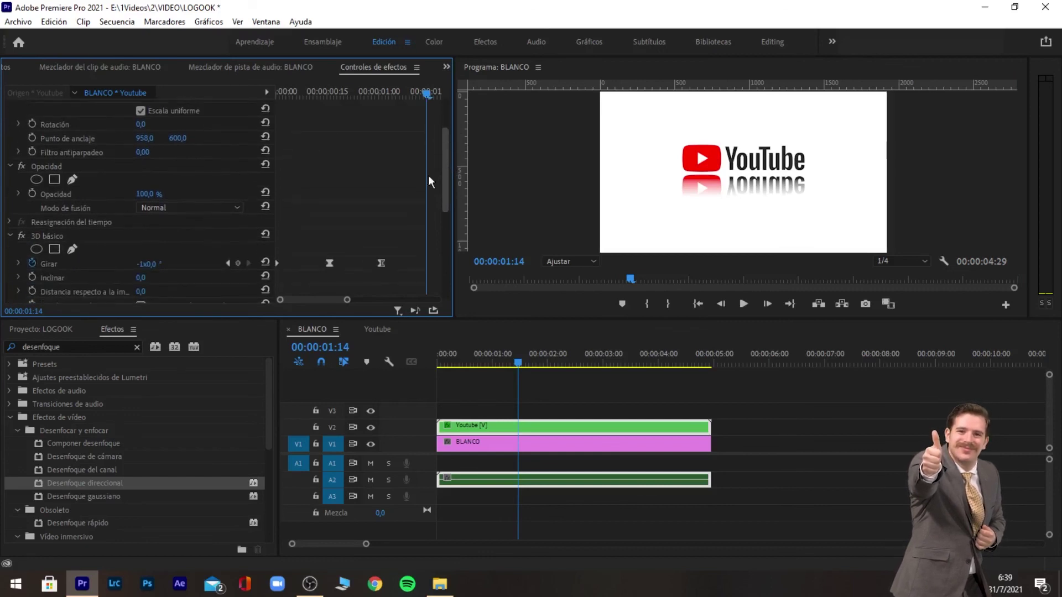
# Step: Add a Scale keyframe of 43 at 00:00:00:23, then move the playhead near the clip's end
pyautogui.click(357, 94)
pyautogui.moveTo(357, 94); pyautogui.dragTo(355, 94)
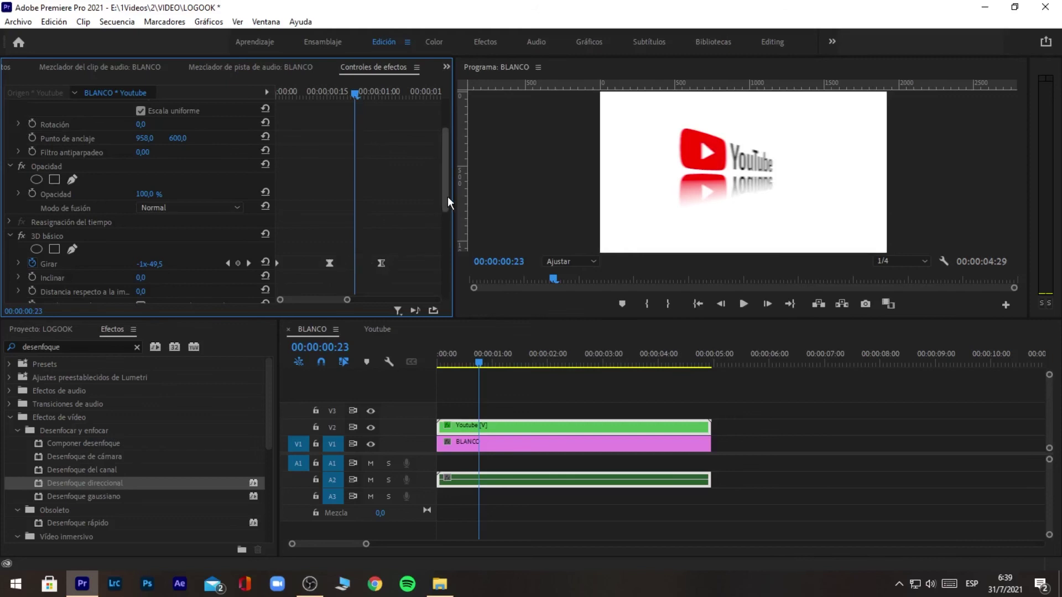
pyautogui.moveTo(447, 197); pyautogui.dragTo(449, 160)
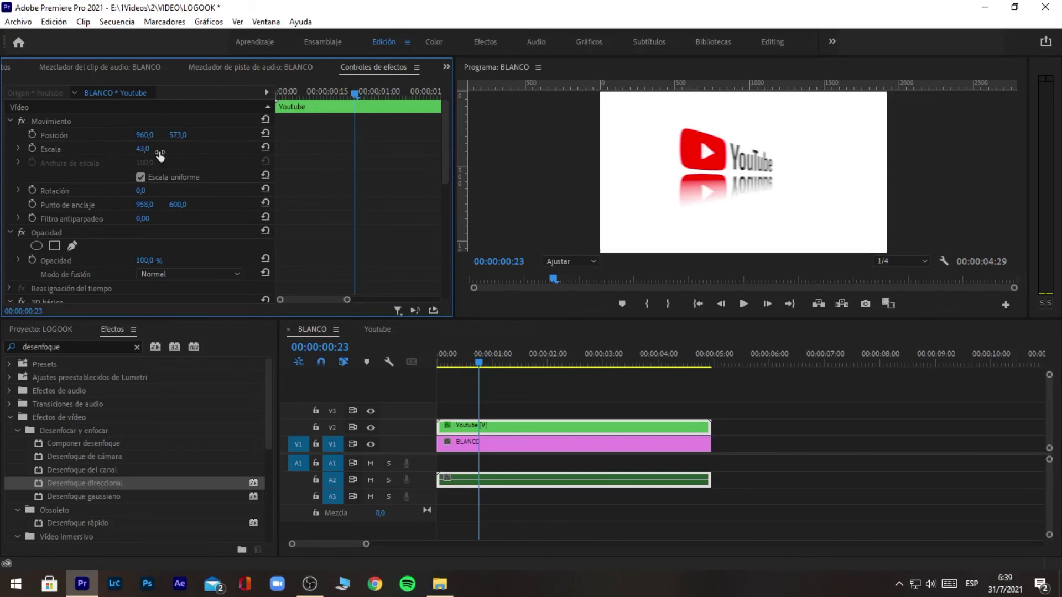
pyautogui.click(35, 148)
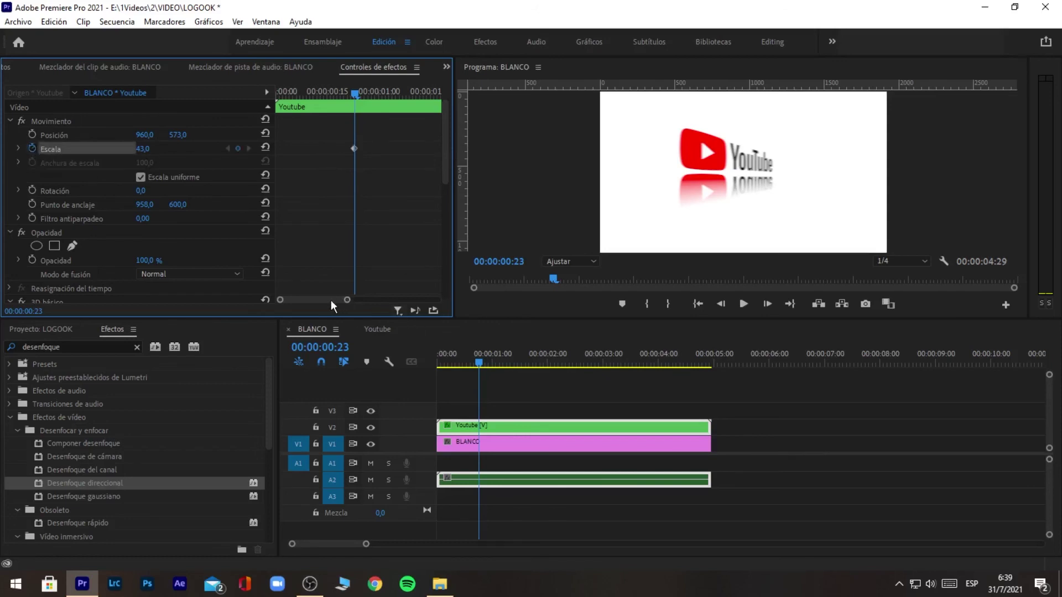
pyautogui.moveTo(479, 365); pyautogui.dragTo(711, 360)
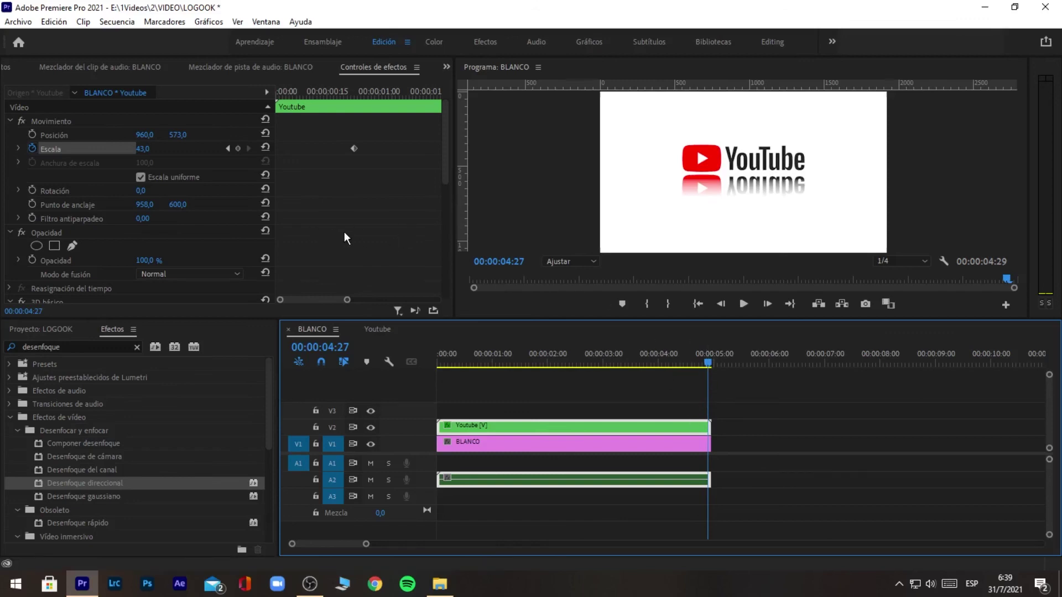
# Step: Set the logo's Scale to 52 at 00:00:04:27, creating the end keyframe
pyautogui.click(143, 149)
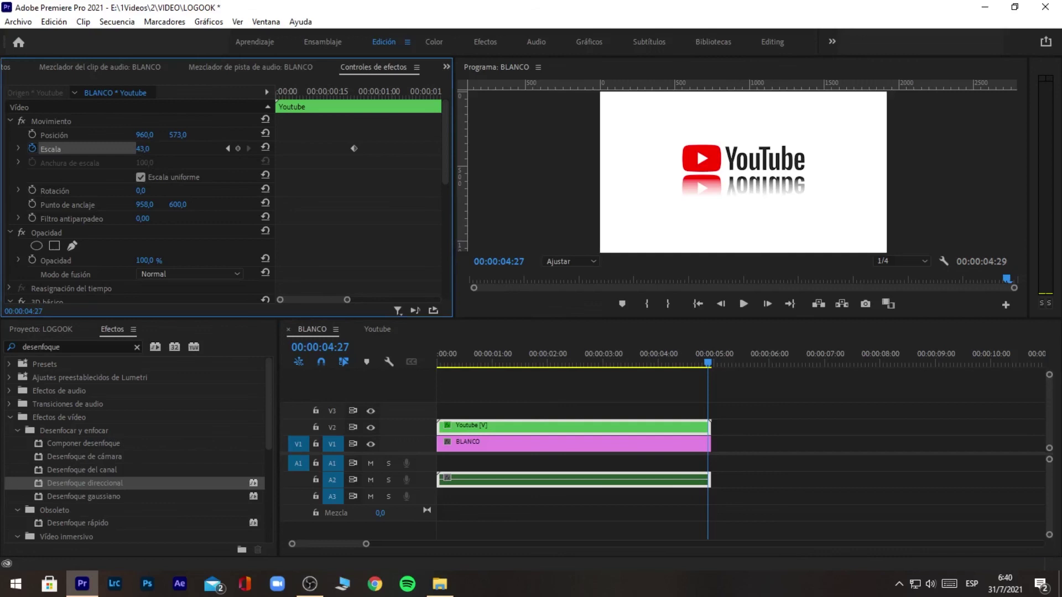
pyautogui.write('52')
pyautogui.press('Return')
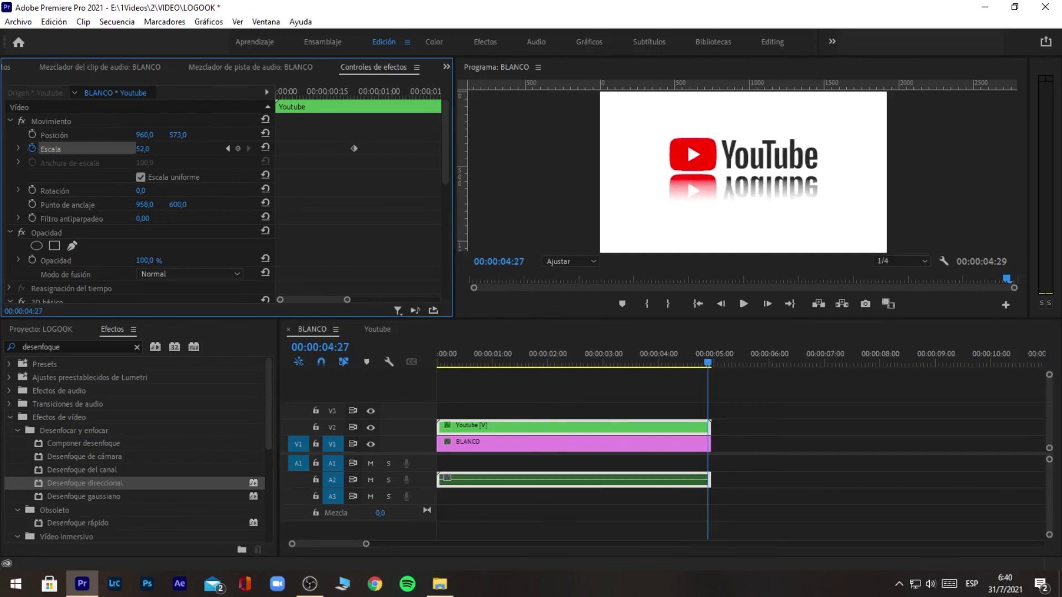
# Step: Enlarge the Program monitor and play the finished logo animation from the start
pyautogui.moveTo(689, 320); pyautogui.dragTo(689, 374)
pyautogui.click(697, 357)
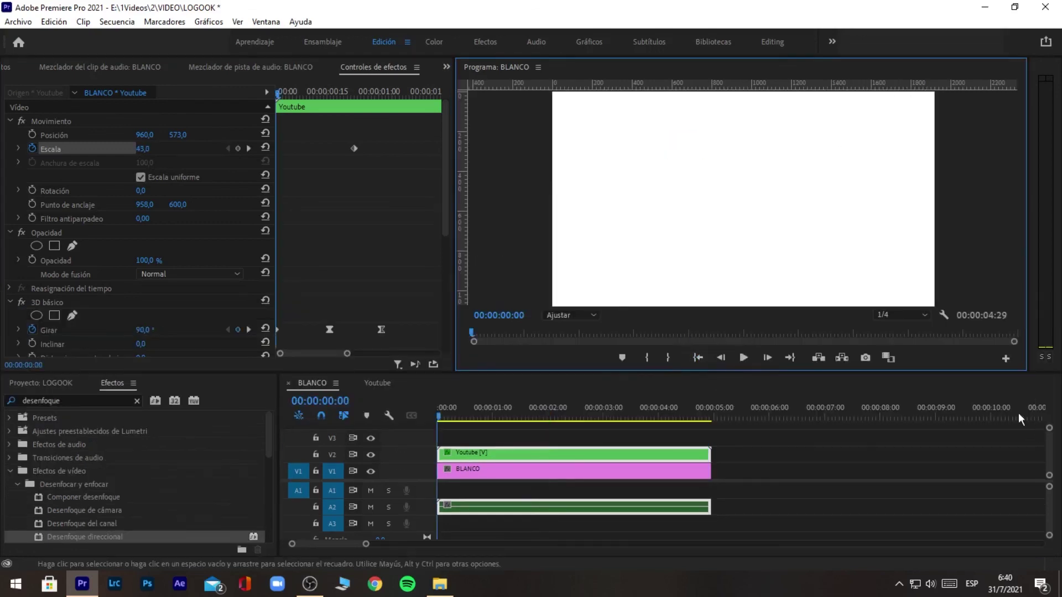
pyautogui.press('space')
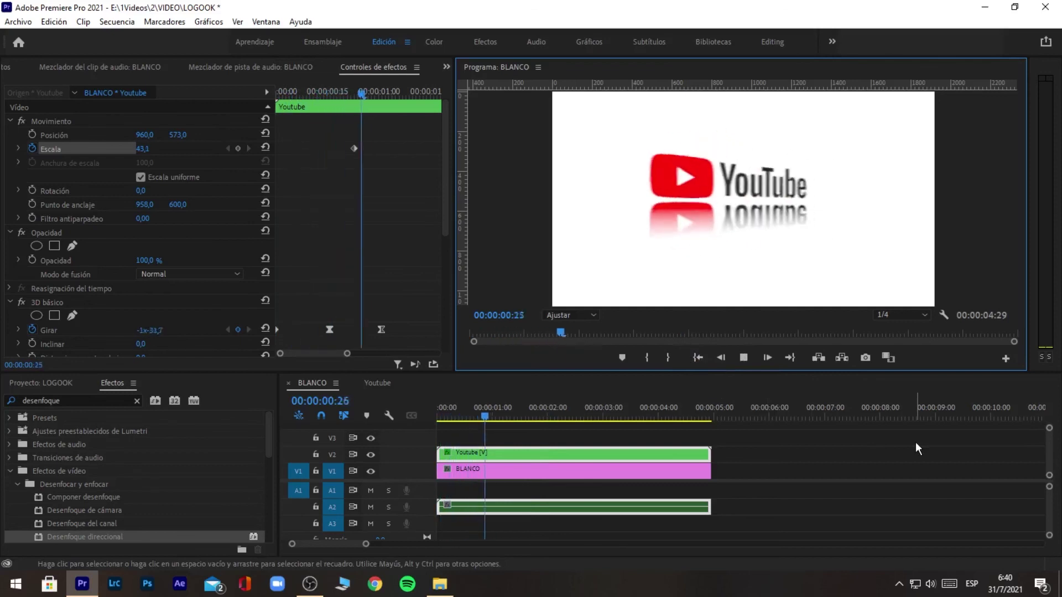